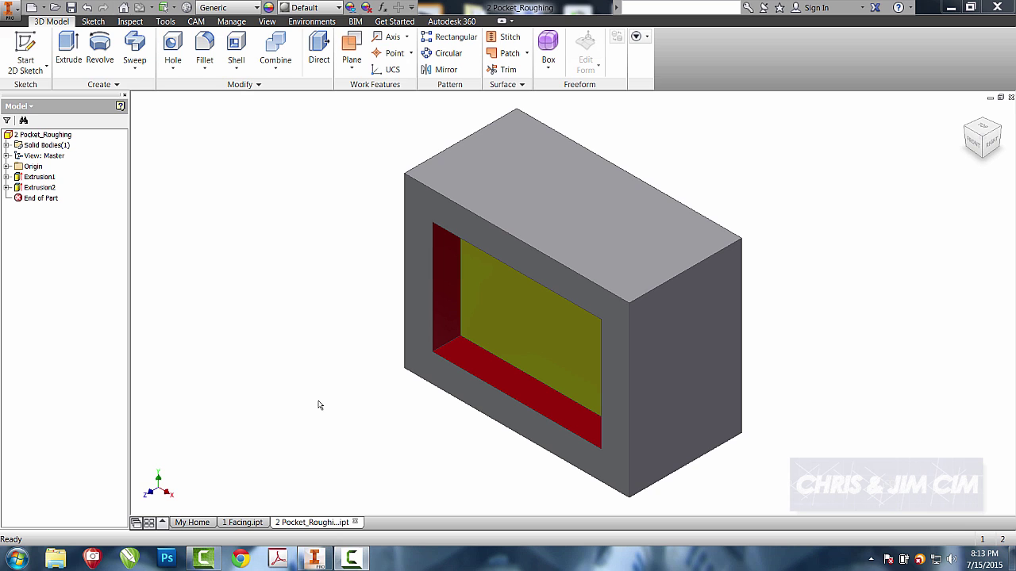
Switch to the CAM workspace and view the pocket block from Tool Isometric
left_click(197, 22)
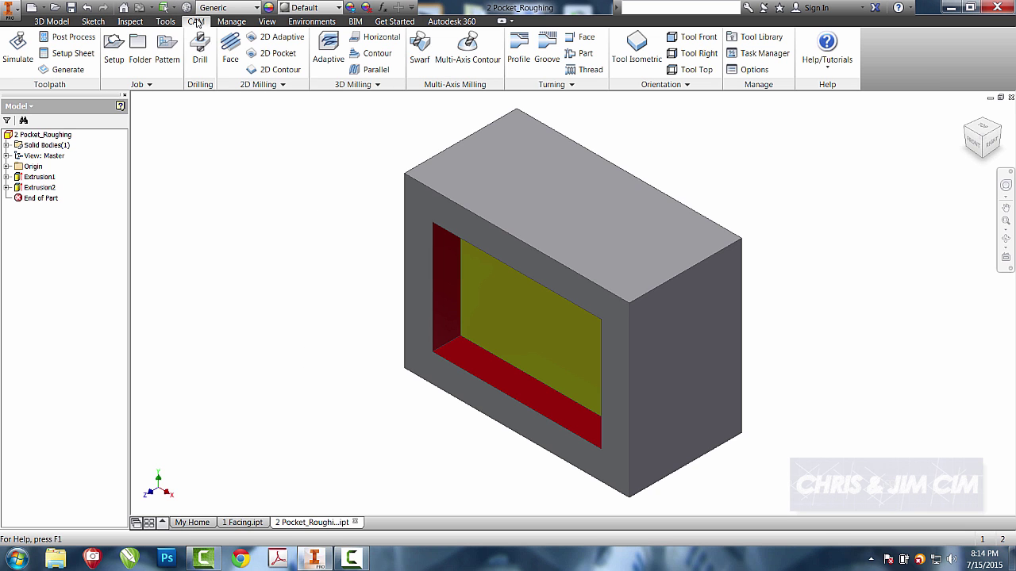
left_click(640, 62)
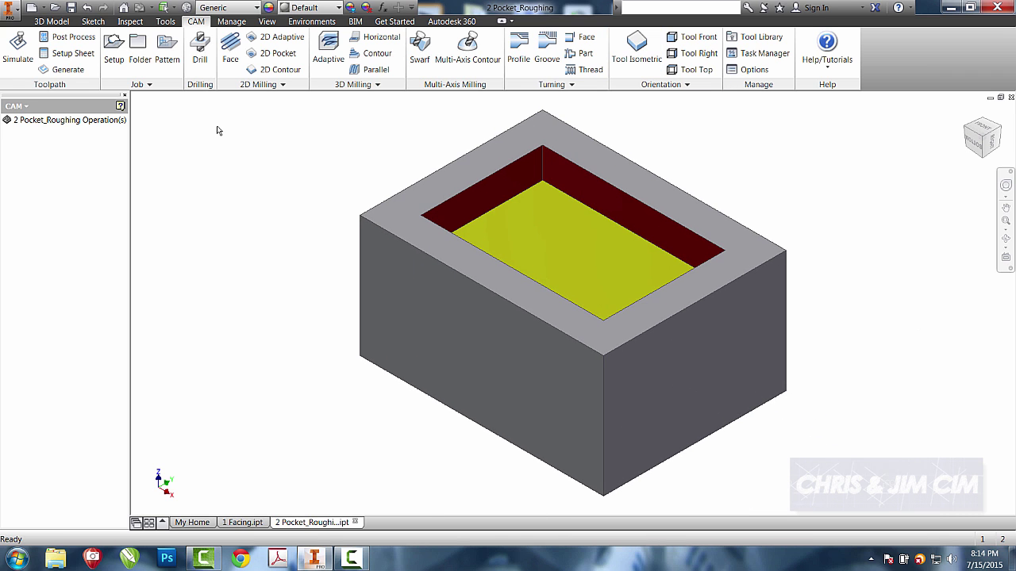
Create a new setup with its origin at the block's top-left stock box corner
left_click(114, 67)
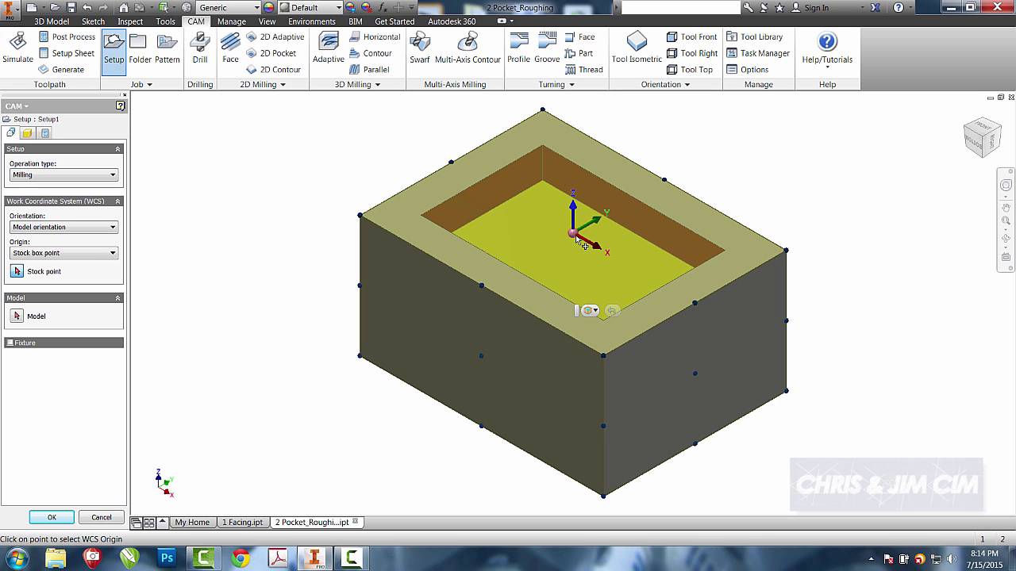
left_click(361, 217)
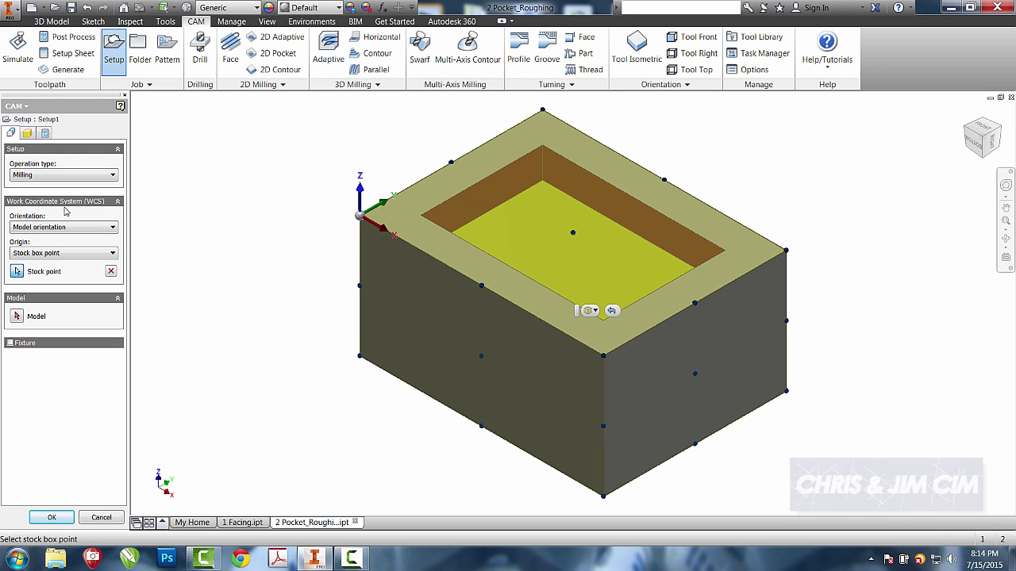
mouse_move(53, 231)
Set Setup1 stock to Relative size box with No additional stock and accept the setup
left_click(27, 133)
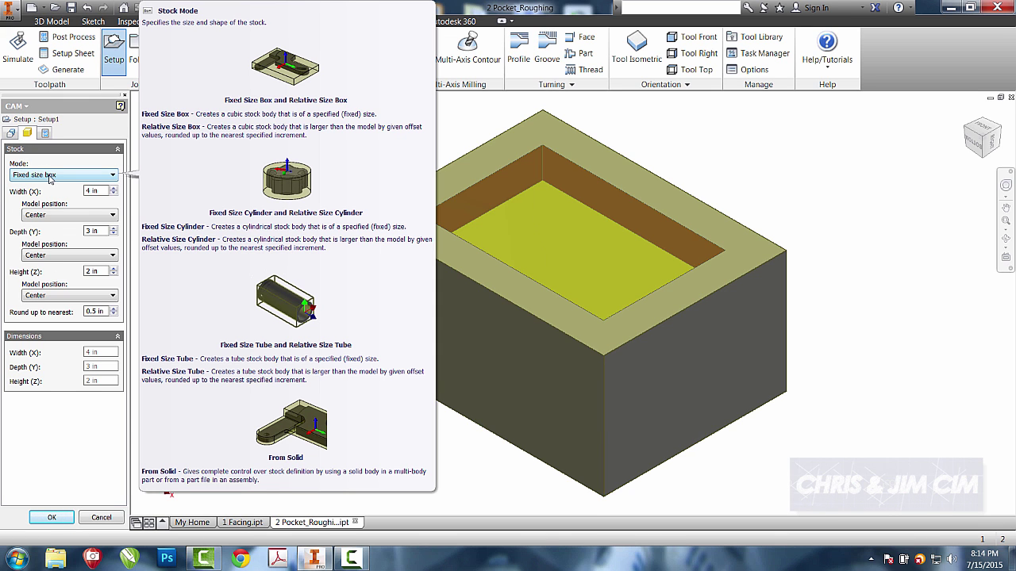
left_click(49, 176)
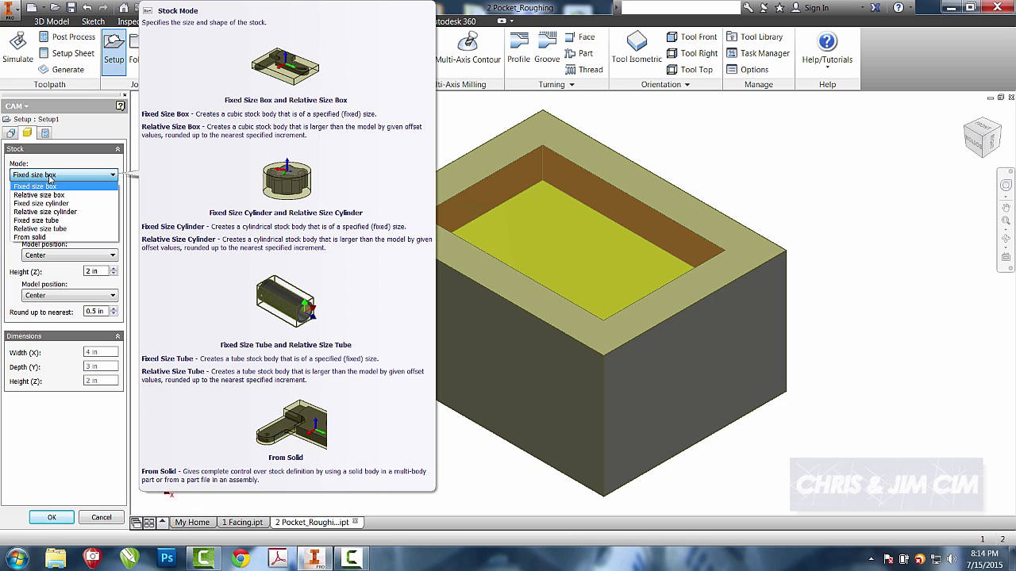
left_click(51, 191)
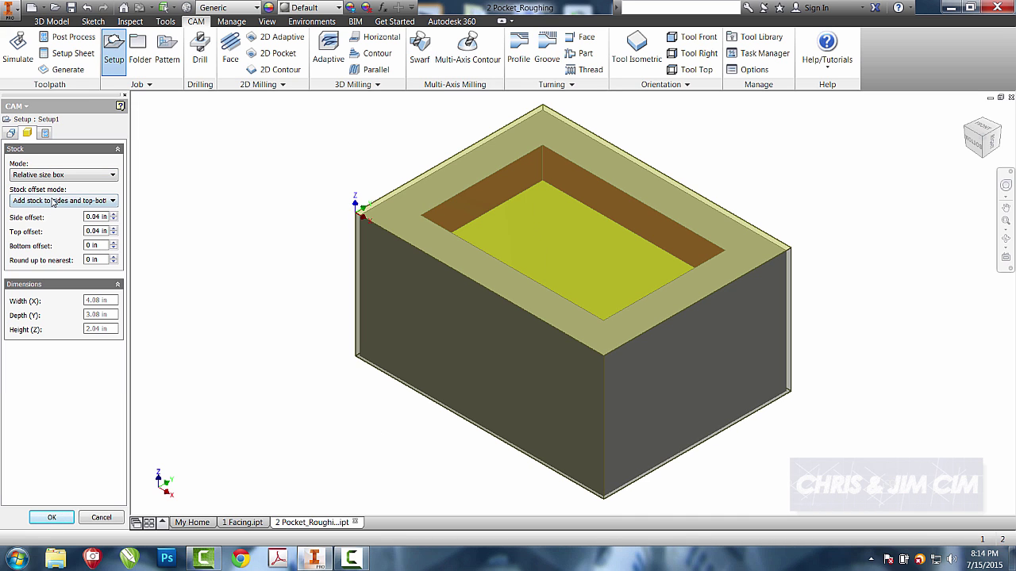
left_click(52, 201)
left_click(53, 213)
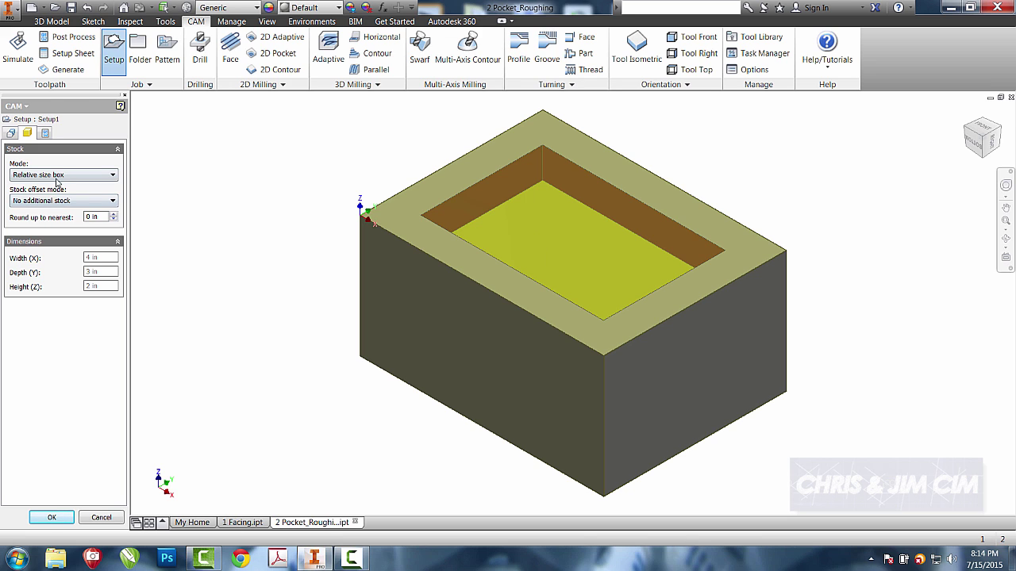
left_click(56, 175)
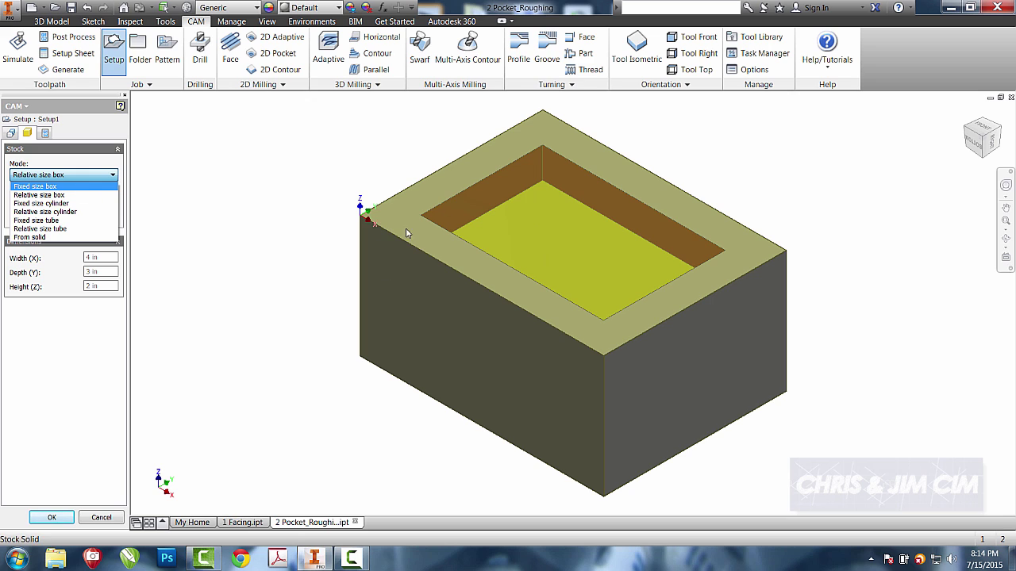
left_click(22, 370)
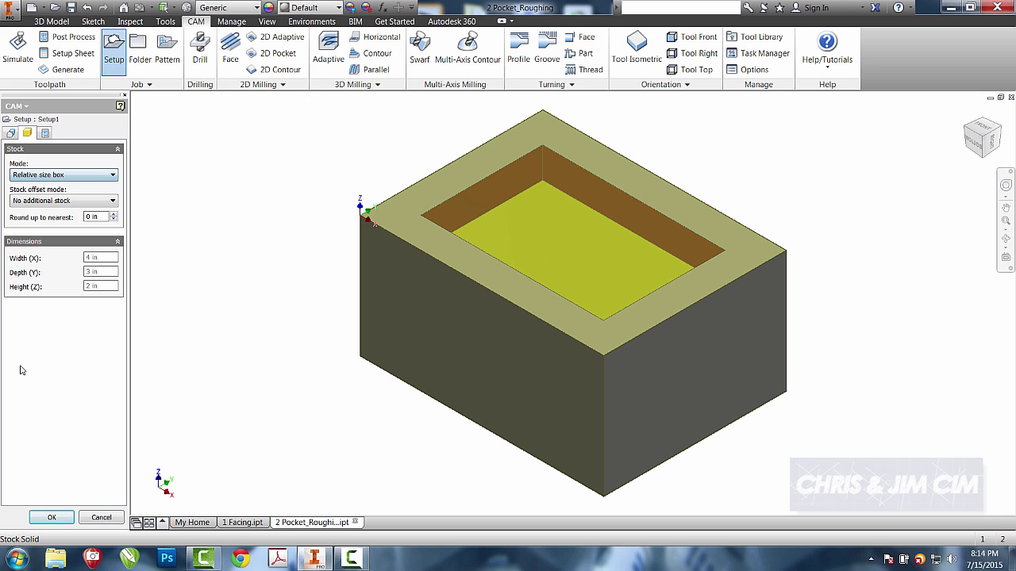
left_click(52, 518)
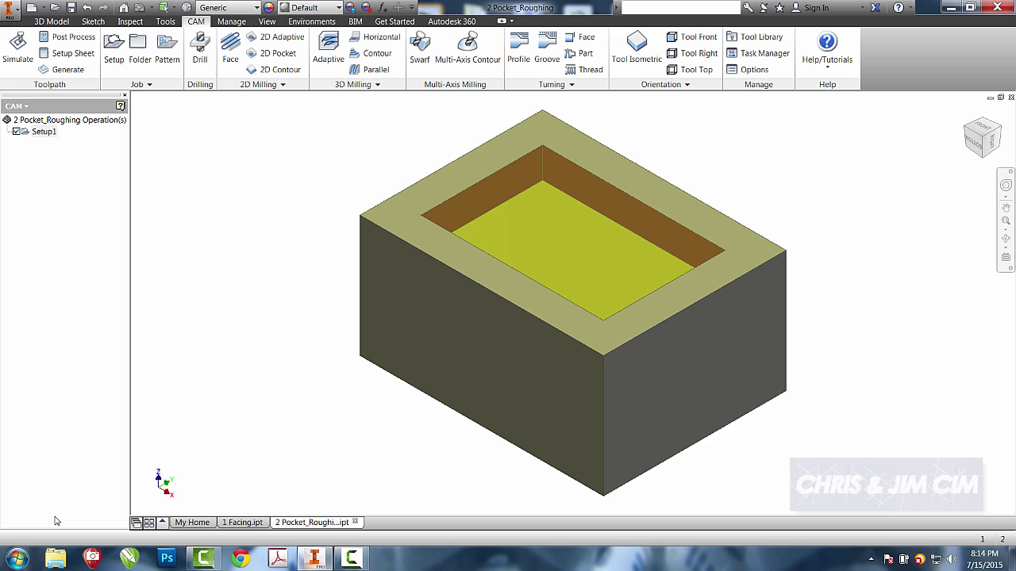
Start a 2D Pocket operation from the 2D Milling panel
left_click(268, 55)
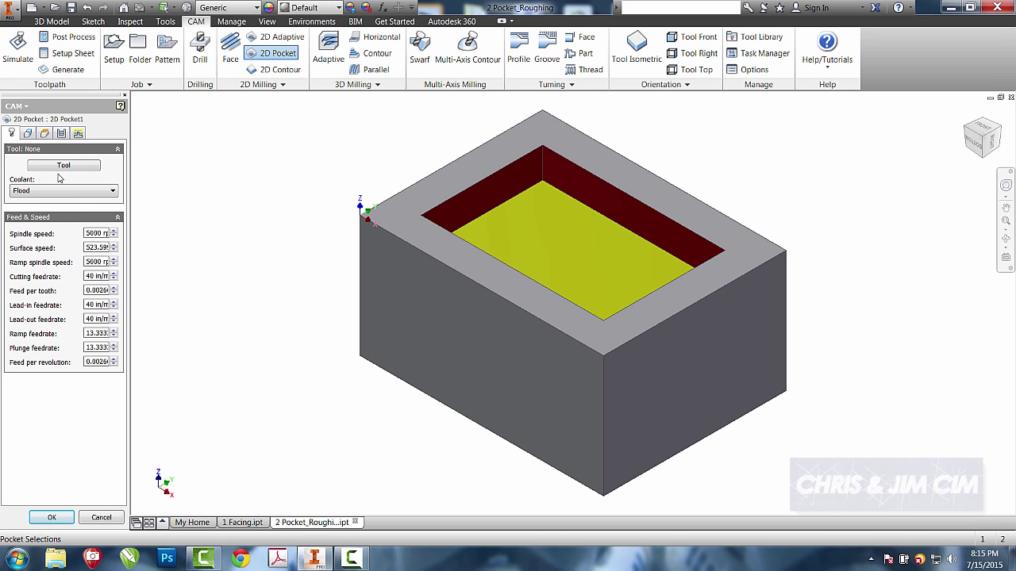
Assign the #7 Ø1/2" flat end mill from the WCC-CIM library to 2D Pocket1
left_click(64, 165)
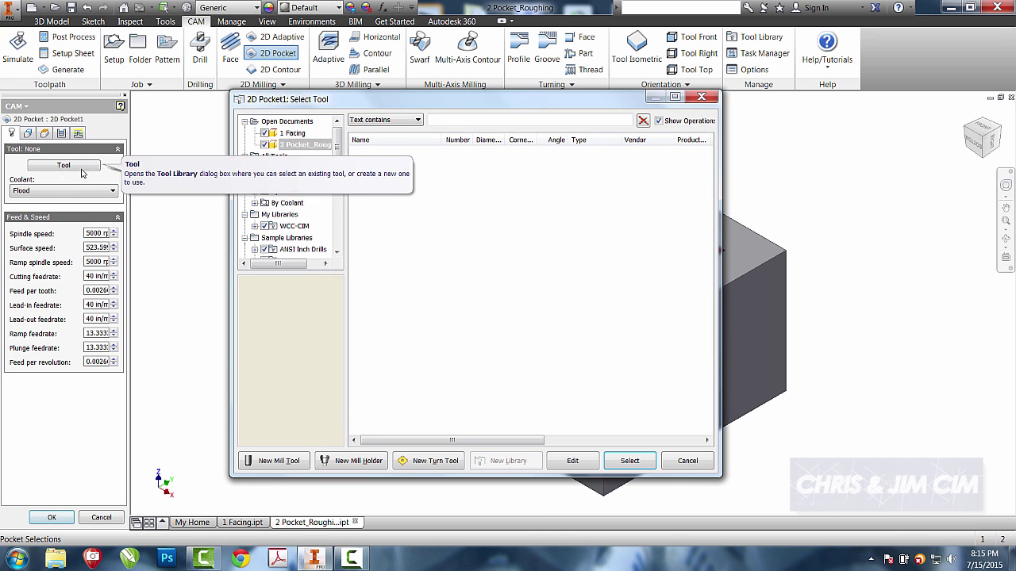
left_click(290, 226)
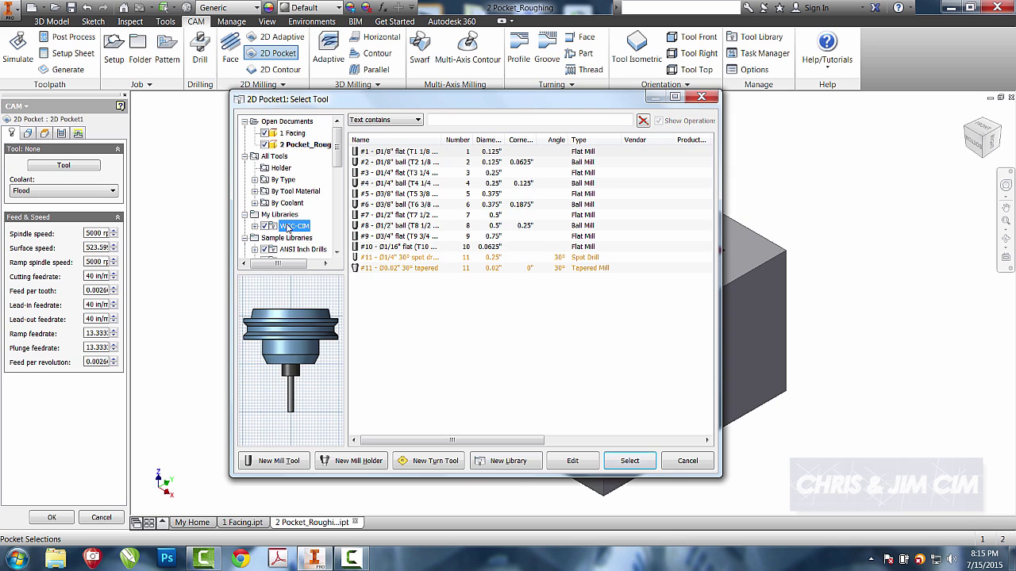
left_click(401, 216)
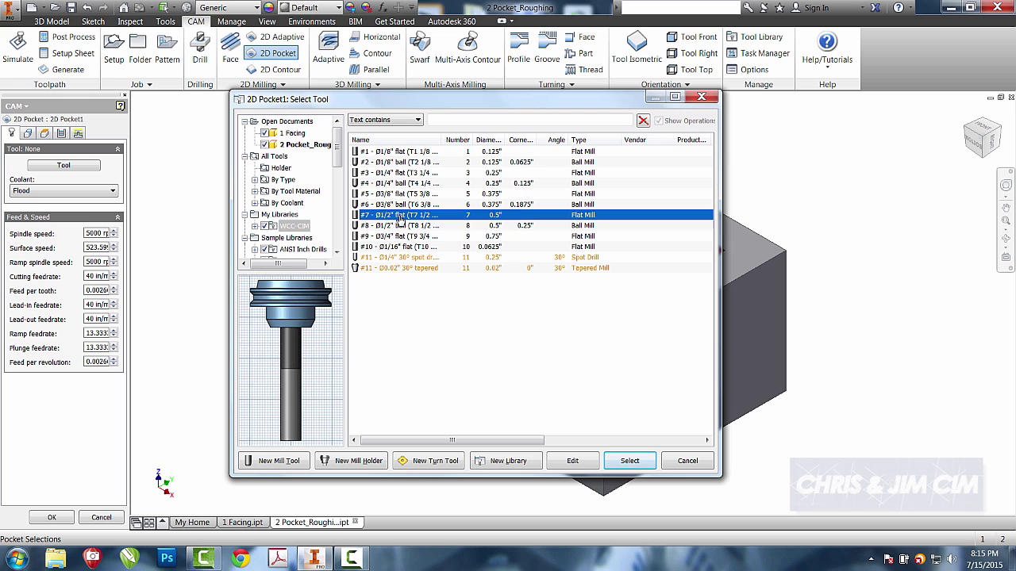
left_click(627, 464)
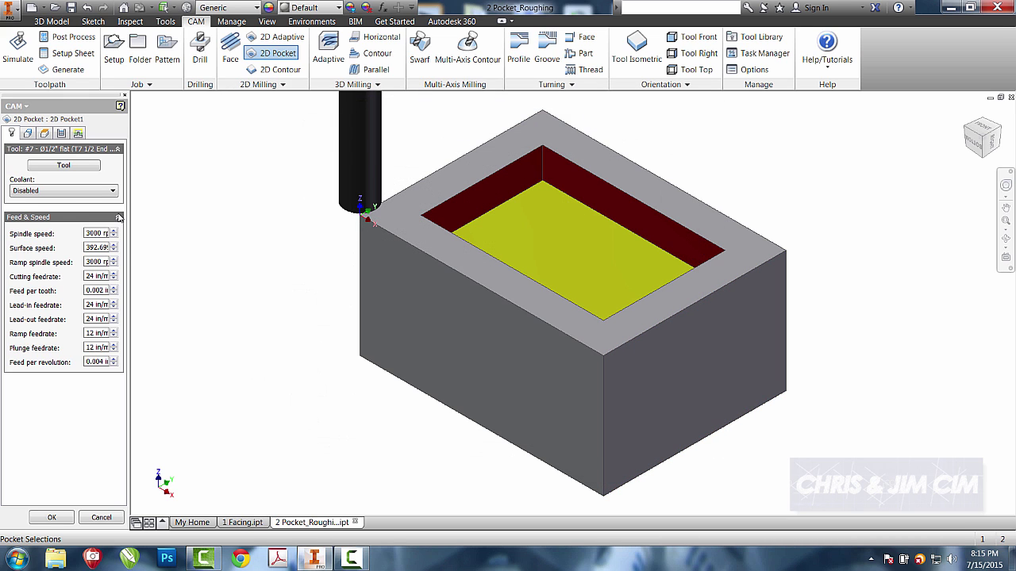
Select the pocket floor face as 2D Pocket1's pocket boundary on the Geometry tab
left_click(28, 134)
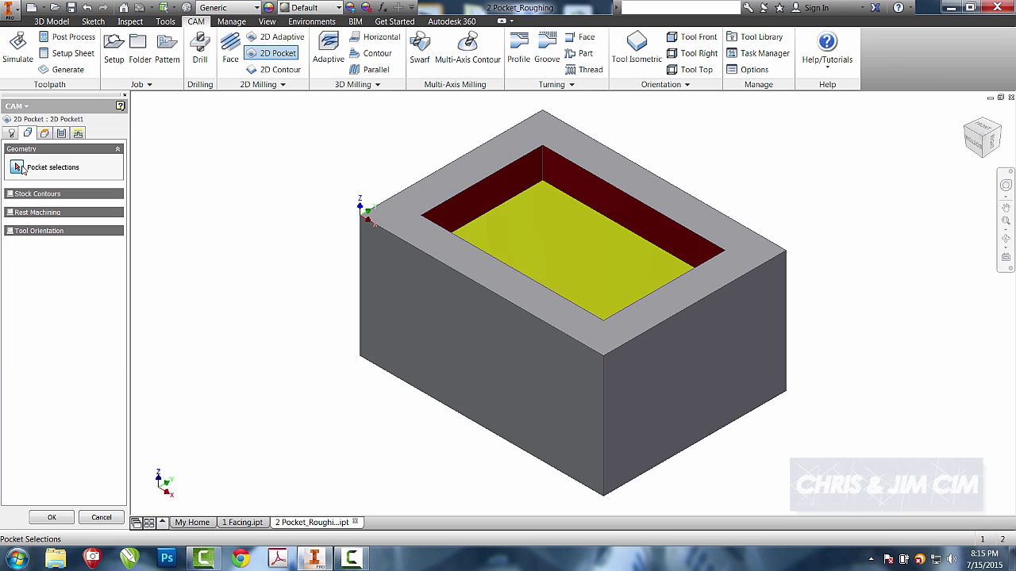
left_click(480, 232)
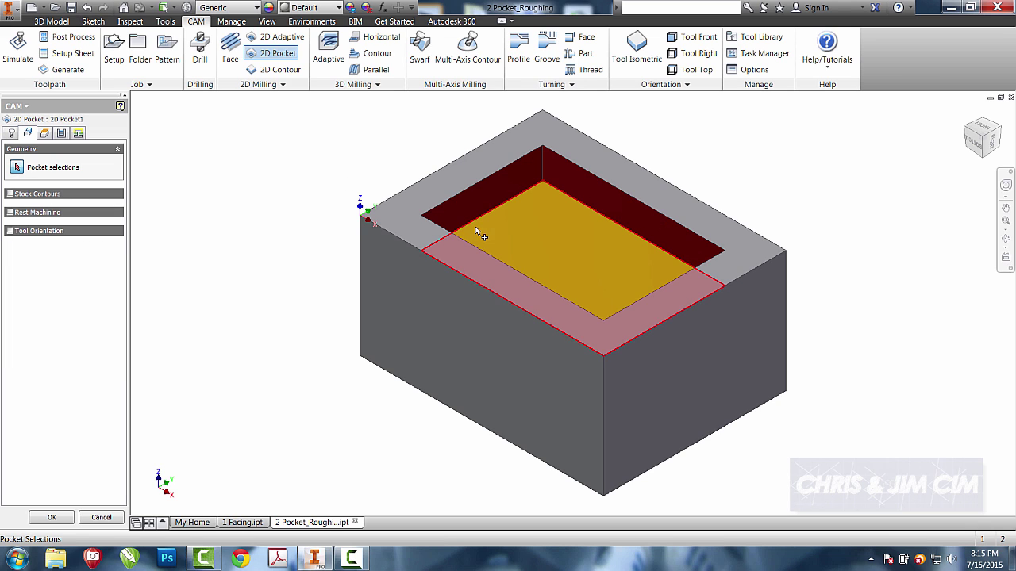
left_click(583, 206)
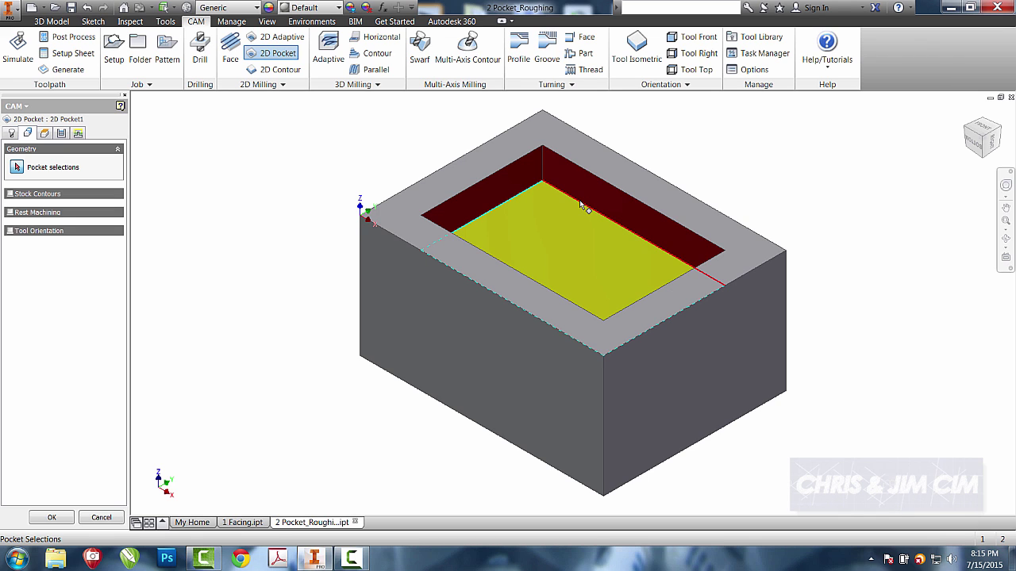
left_click(553, 235)
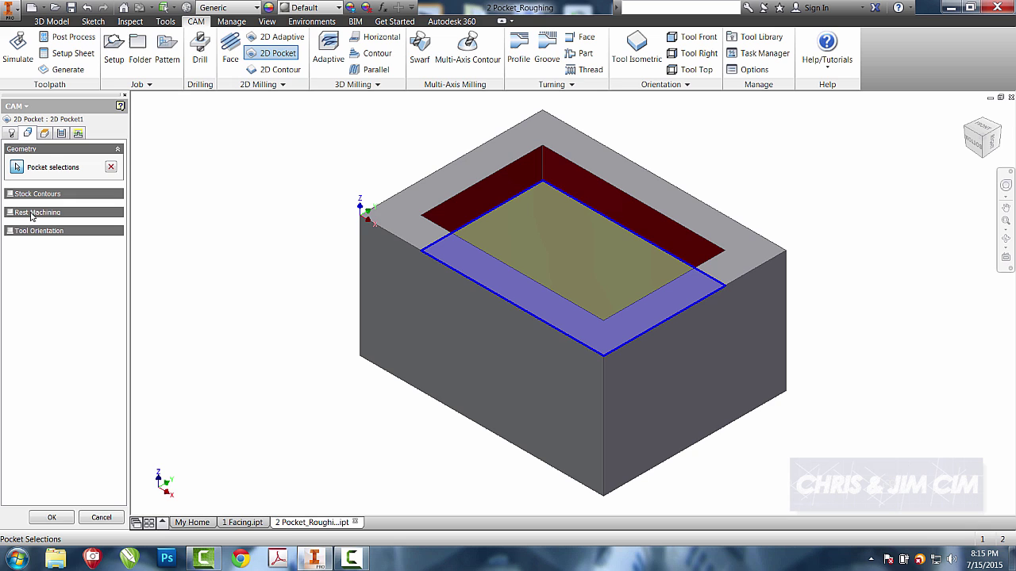
Set the Bottom Height to Selection on the pocket floor with a 0 in offset
left_click(44, 133)
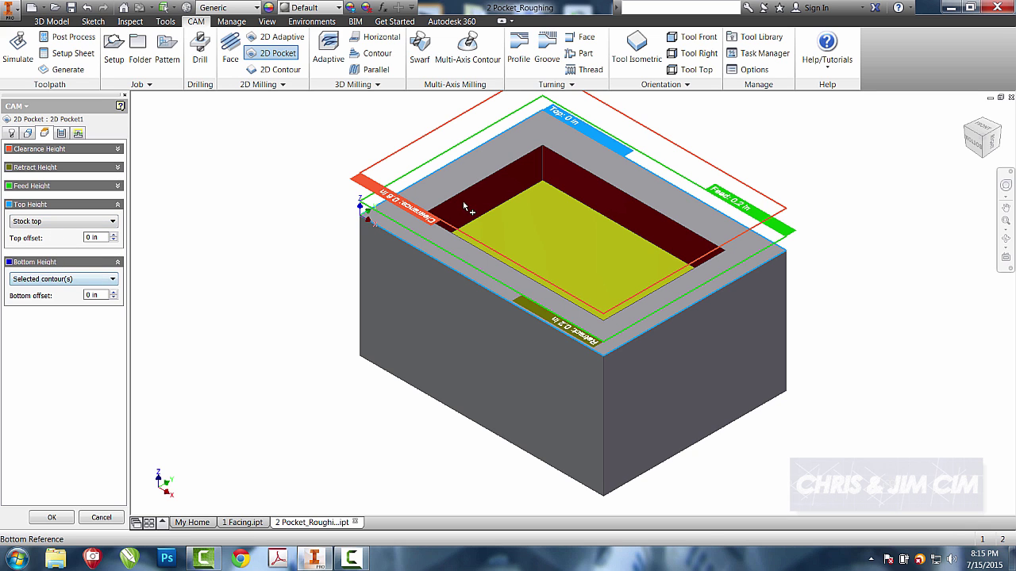
left_click(85, 280)
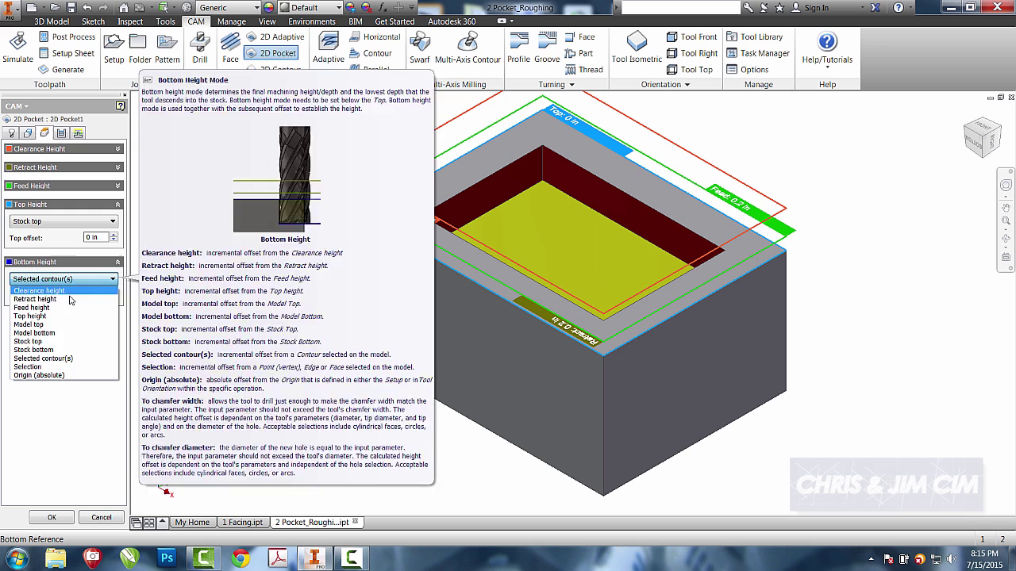
left_click(31, 368)
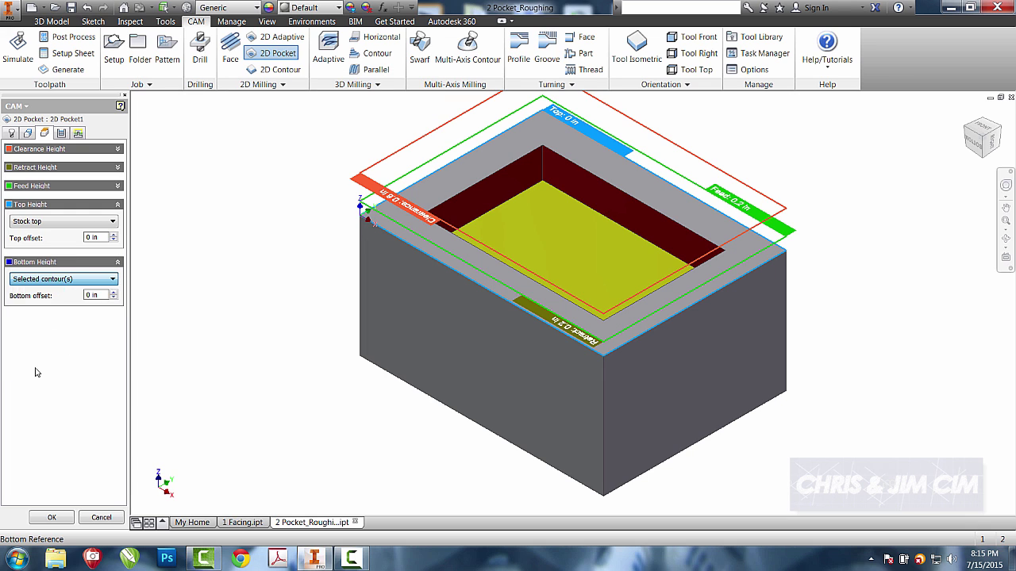
left_click(573, 202)
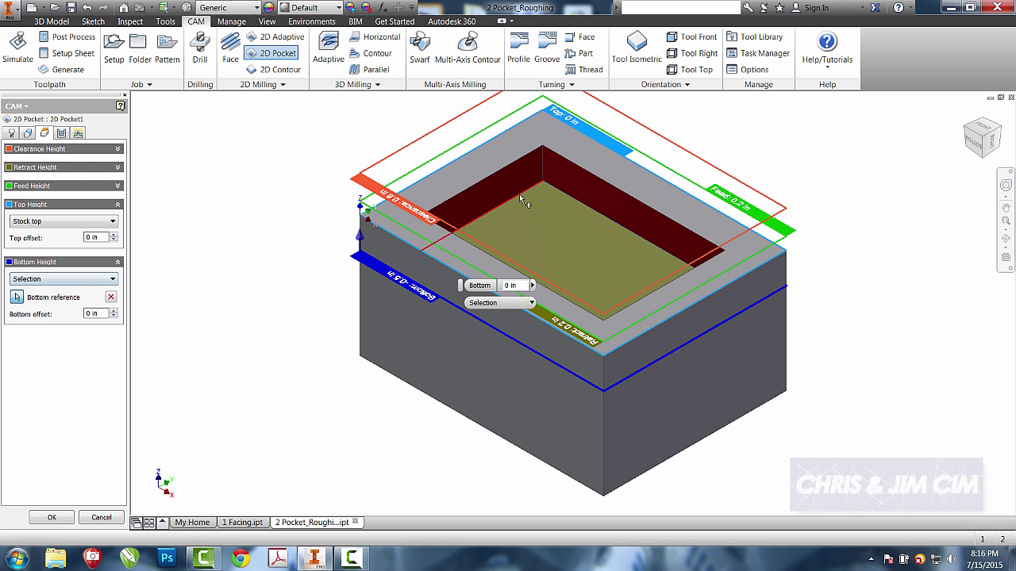
left_click(69, 279)
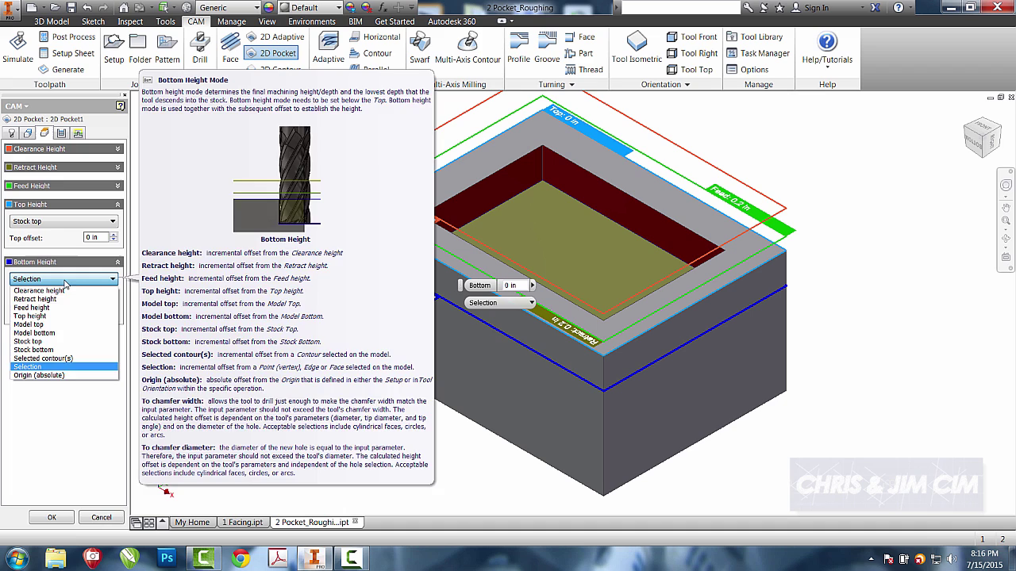
left_click(56, 369)
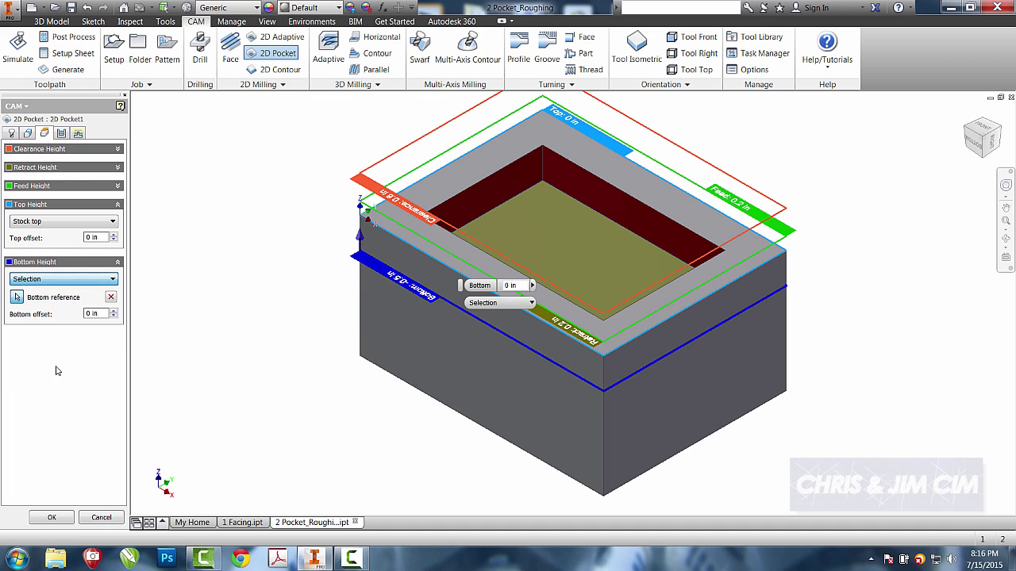
Uncheck Stock to Leave on the Passes tab, dropping the 0.02 in allowance
left_click(61, 133)
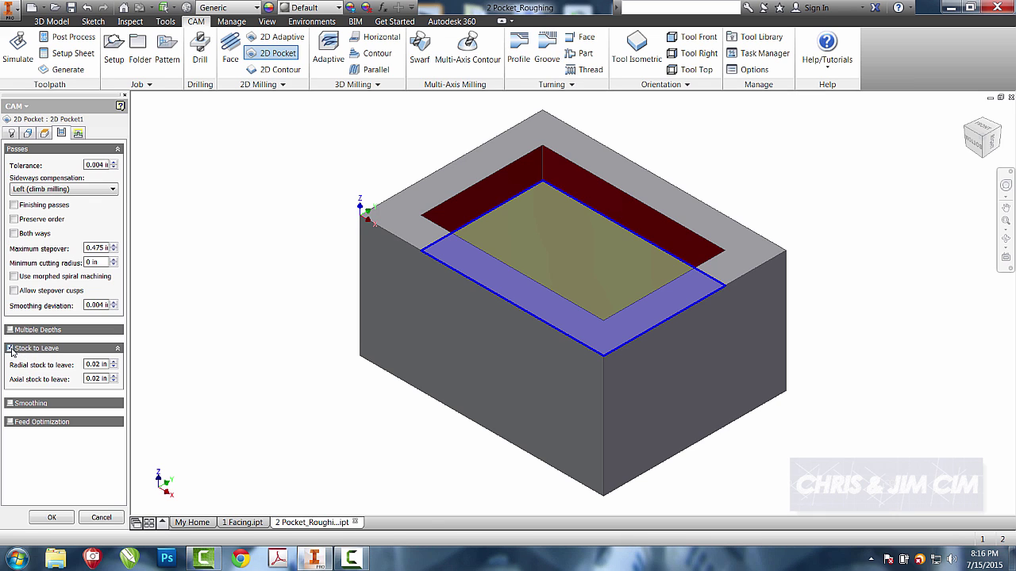
mouse_move(12, 353)
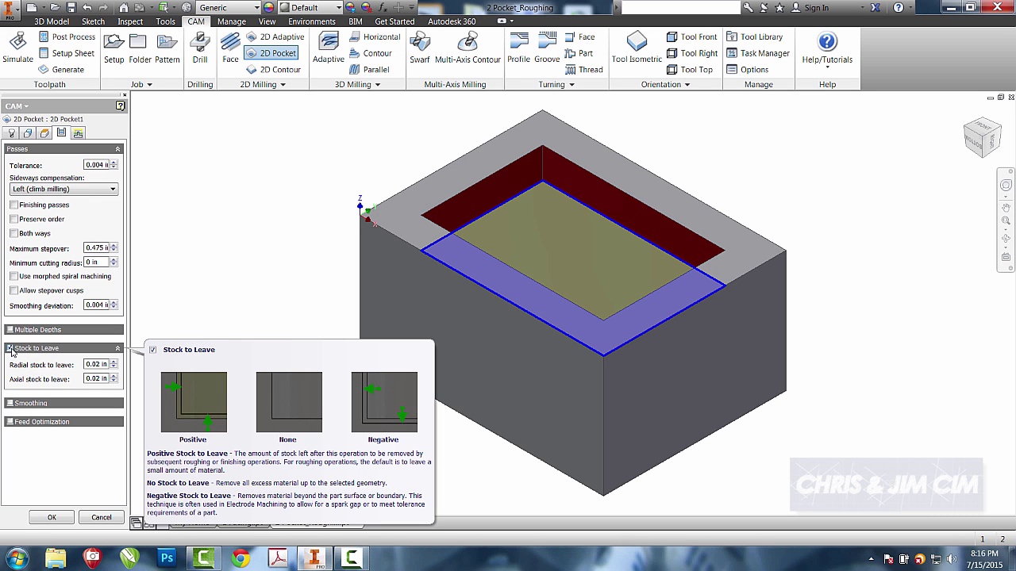
left_click(10, 348)
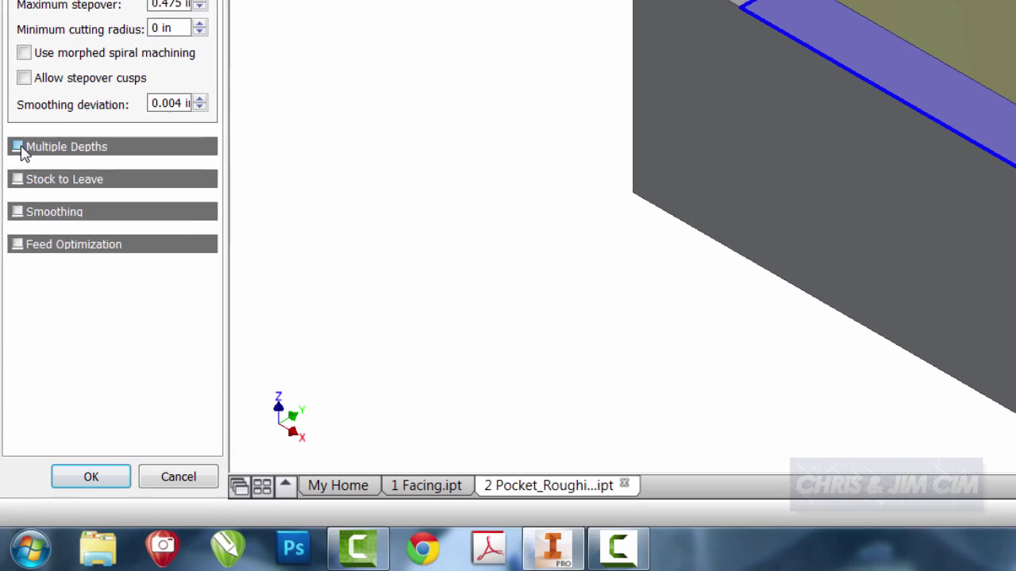
Enable Multiple Depths with a 0.25 in maximum roughing stepdown
left_click(10, 329)
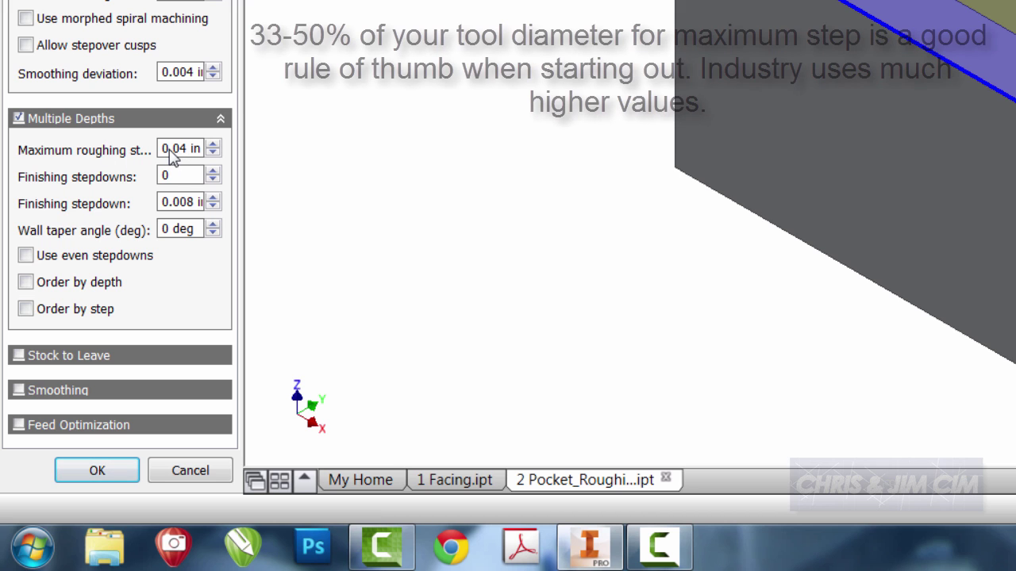
mouse_move(168, 154)
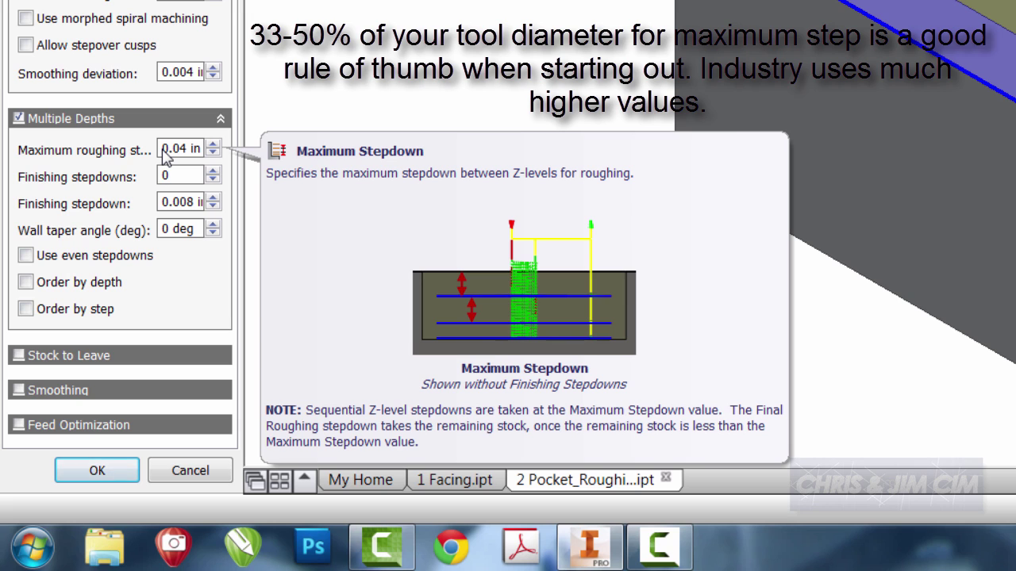
left_click_drag(163, 154, 234, 163)
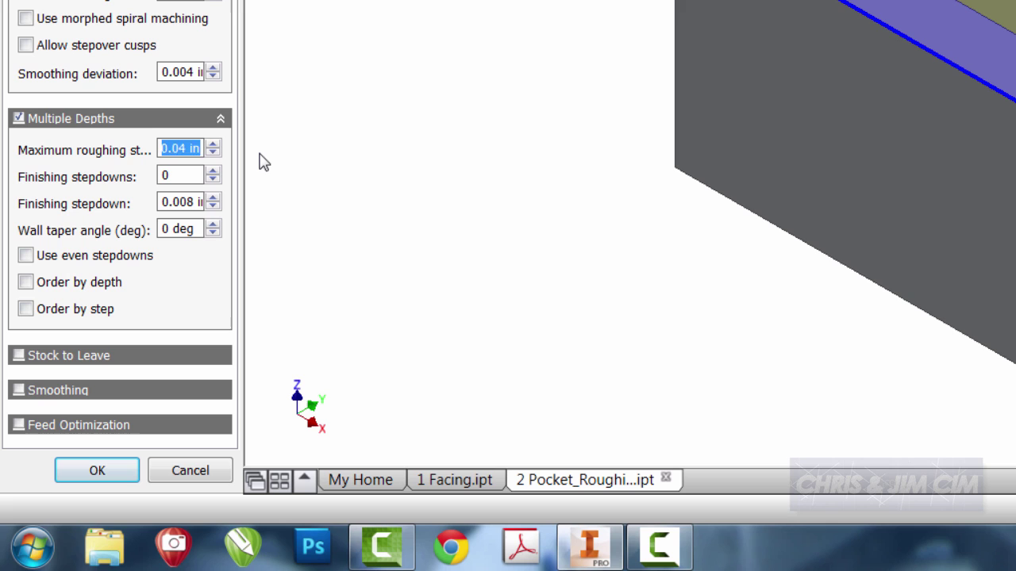
type(".25")
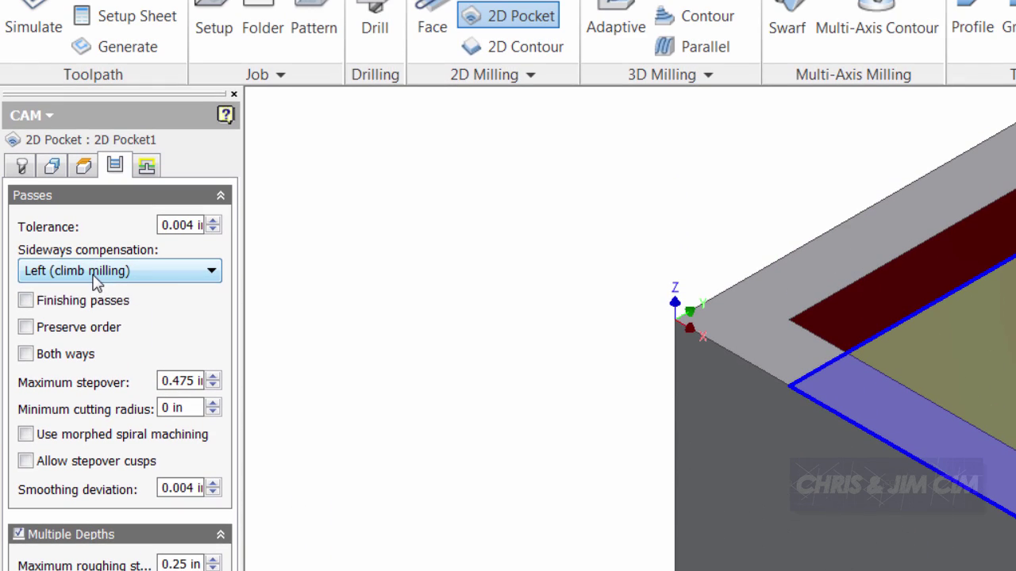
Keep Left (climb milling) compensation and set the maximum stepover to 0.25 in
left_click(93, 163)
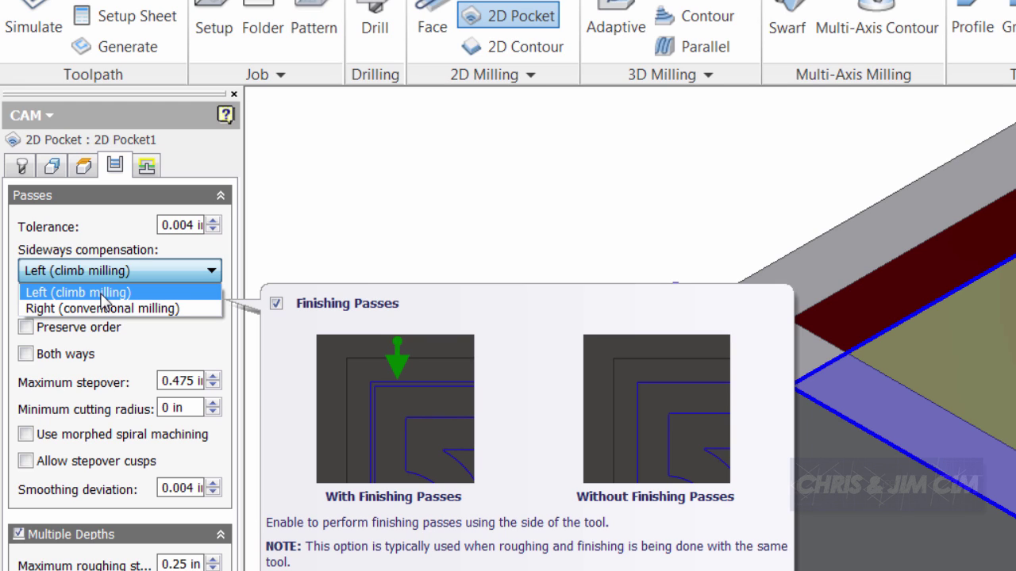
left_click(102, 294)
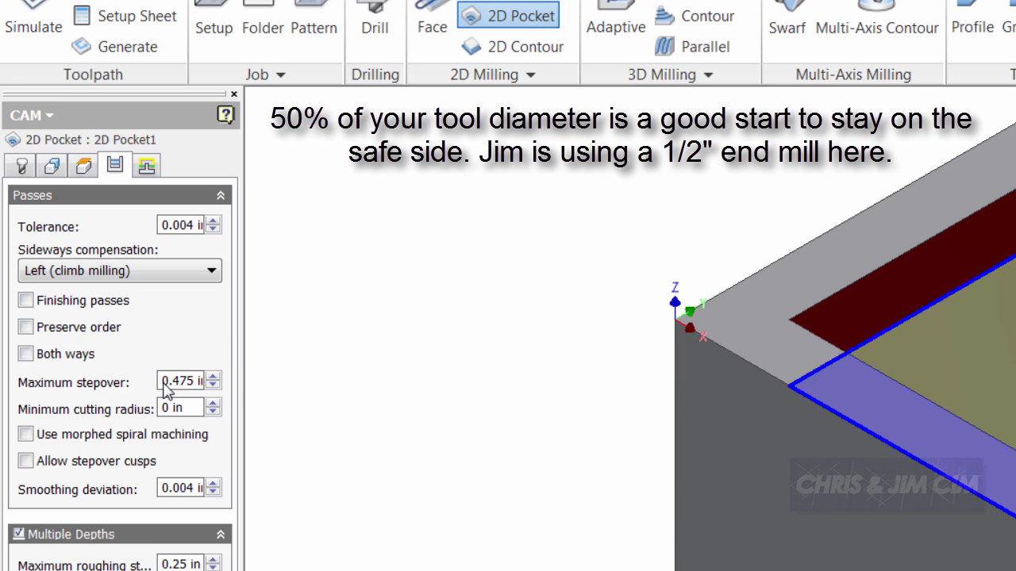
mouse_move(165, 389)
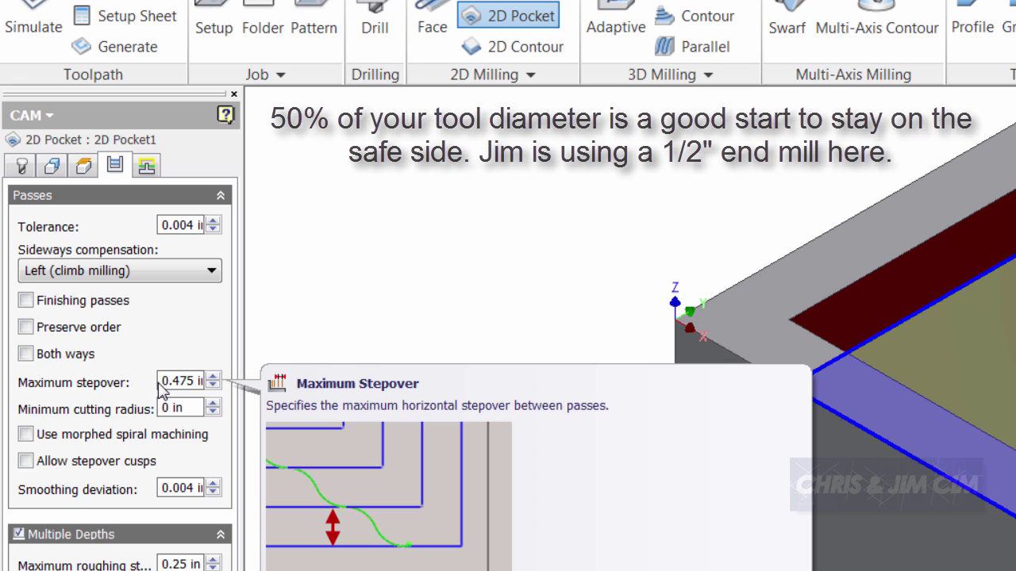
left_click_drag(161, 383, 223, 389)
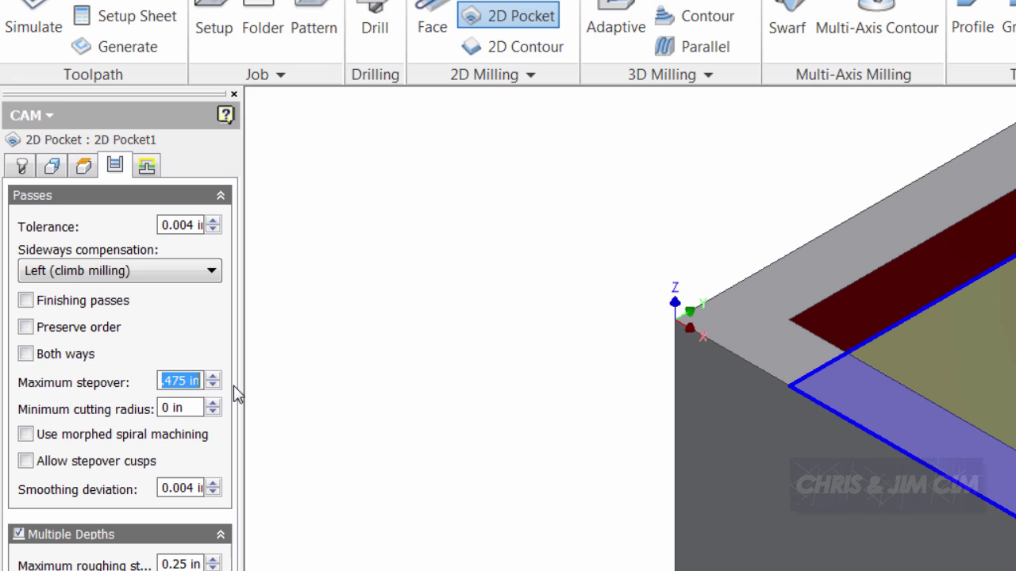
type(".25")
left_click(156, 175)
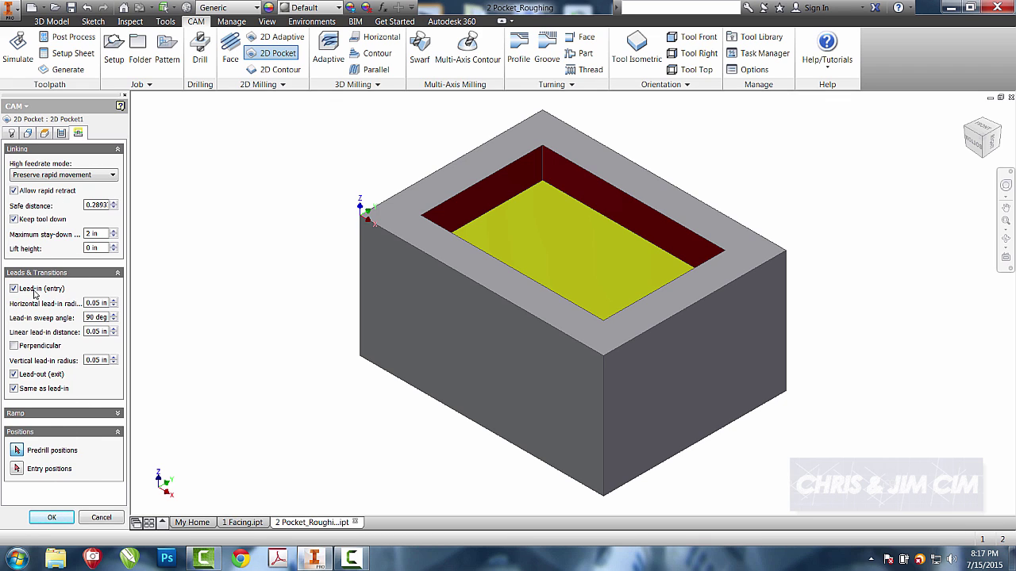
Accept 2D Pocket1 and generate its helical-entry offset pocket toolpath
left_click(52, 517)
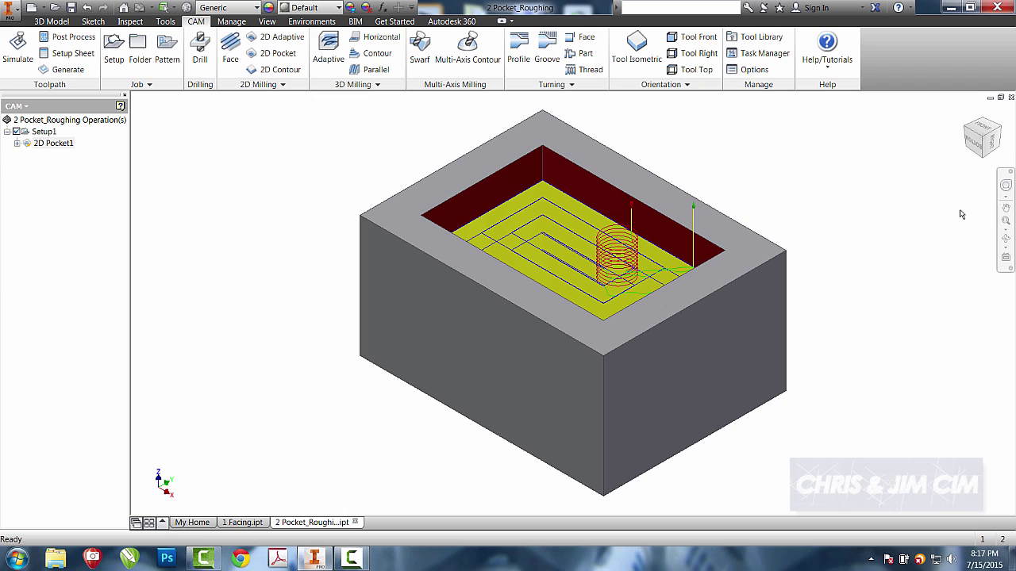
Orbit the view to look down on 2D Pocket1's helical entry and concentric offset passes
left_click(1006, 238)
left_click_drag(603, 254, 641, 305)
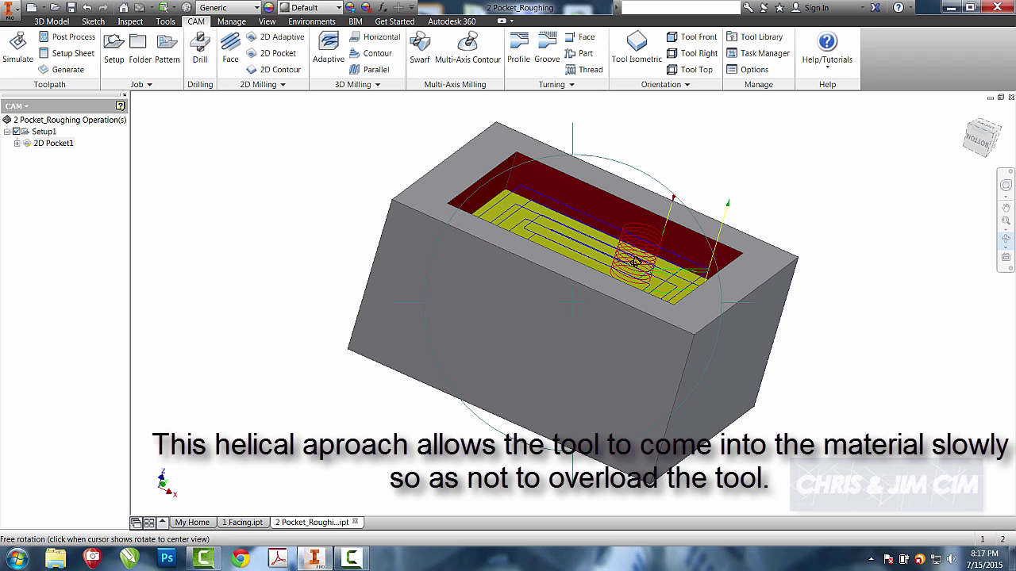
left_click_drag(635, 261, 578, 331)
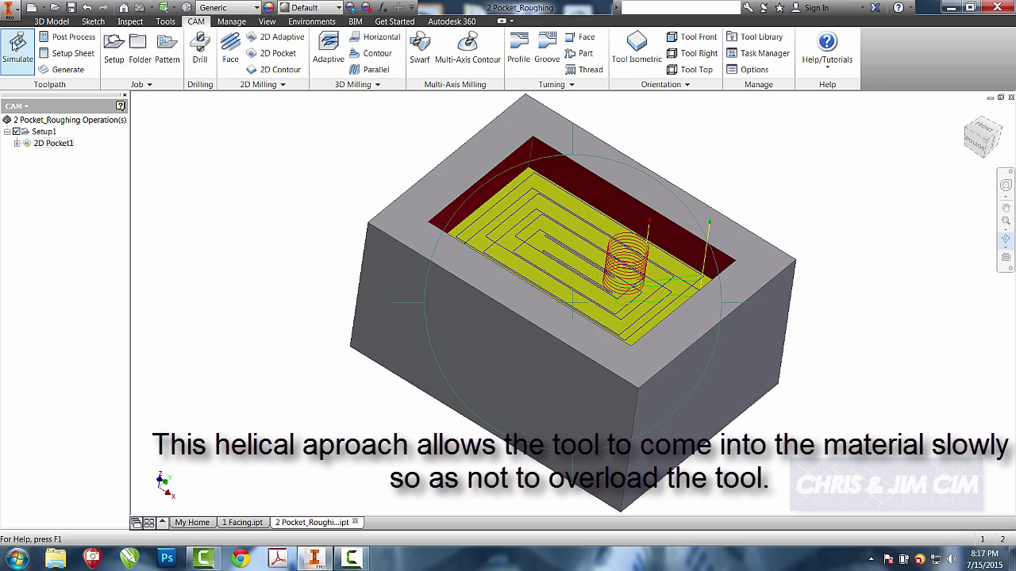
Simulate 2D Pocket1 cutting the block at increased playback speed
left_click(18, 46)
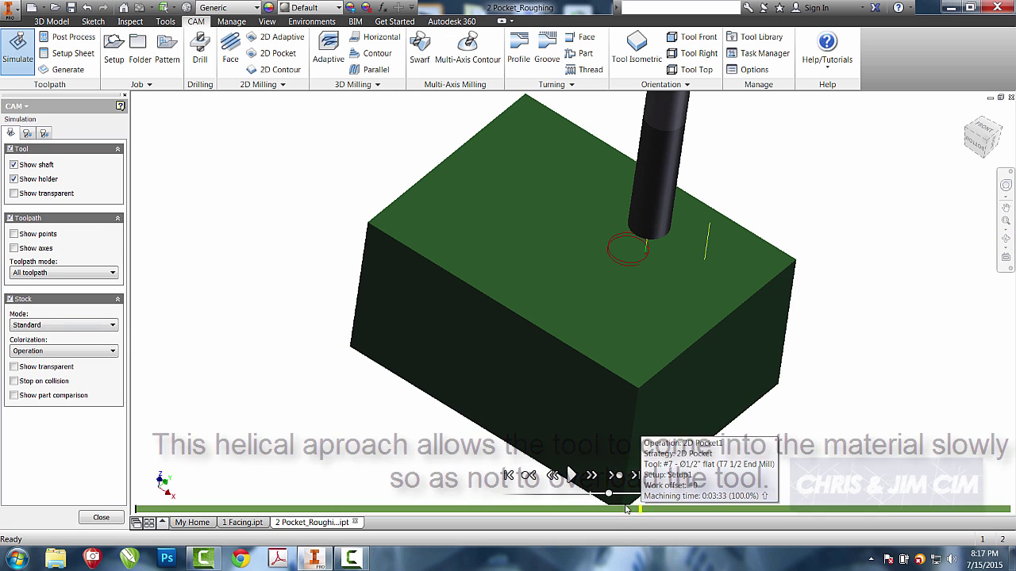
left_click(571, 475)
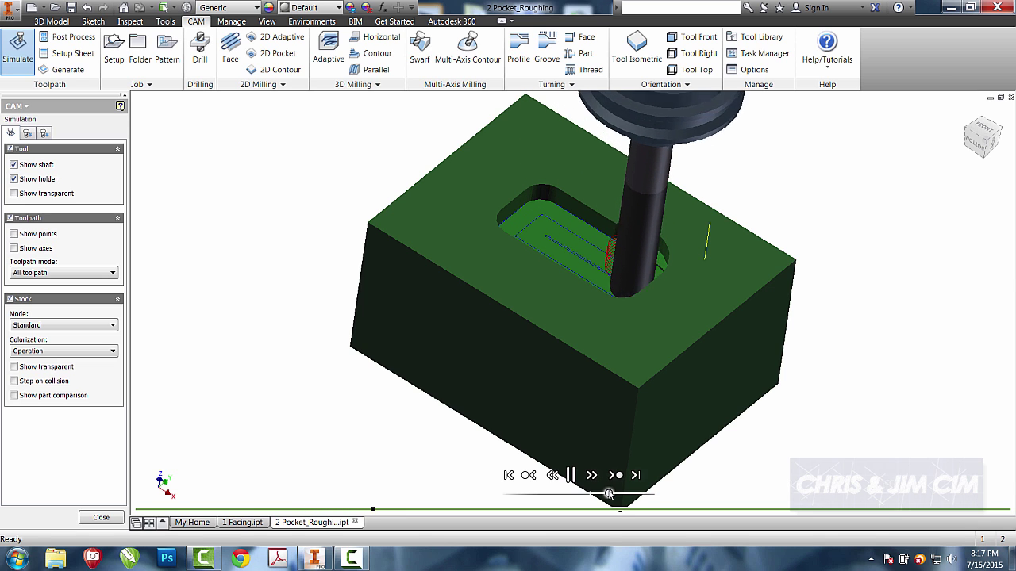
left_click_drag(610, 494, 653, 495)
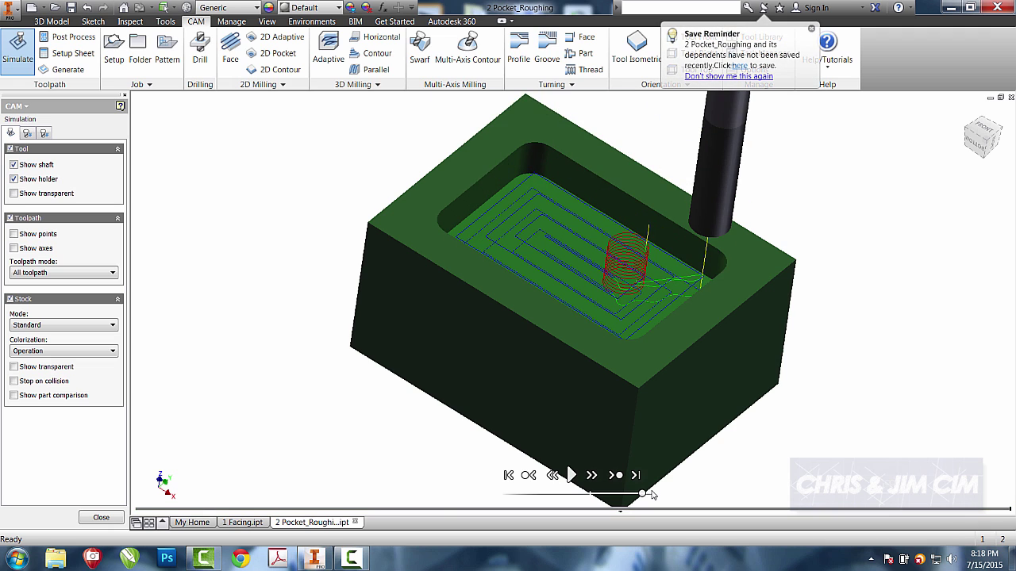
Replay the simulation with part comparison shown, then close it
left_click(25, 398)
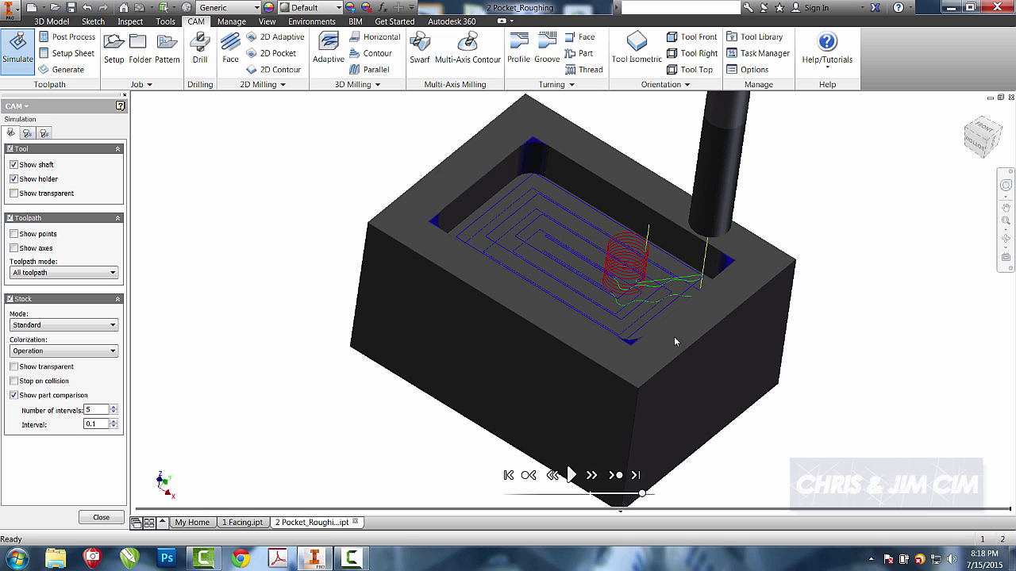
left_click(571, 474)
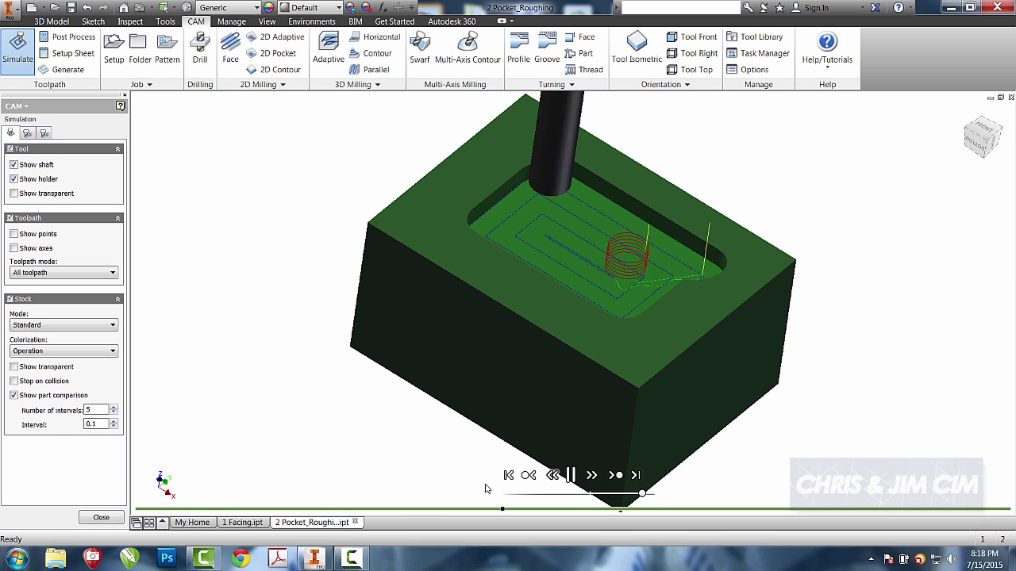
left_click(114, 520)
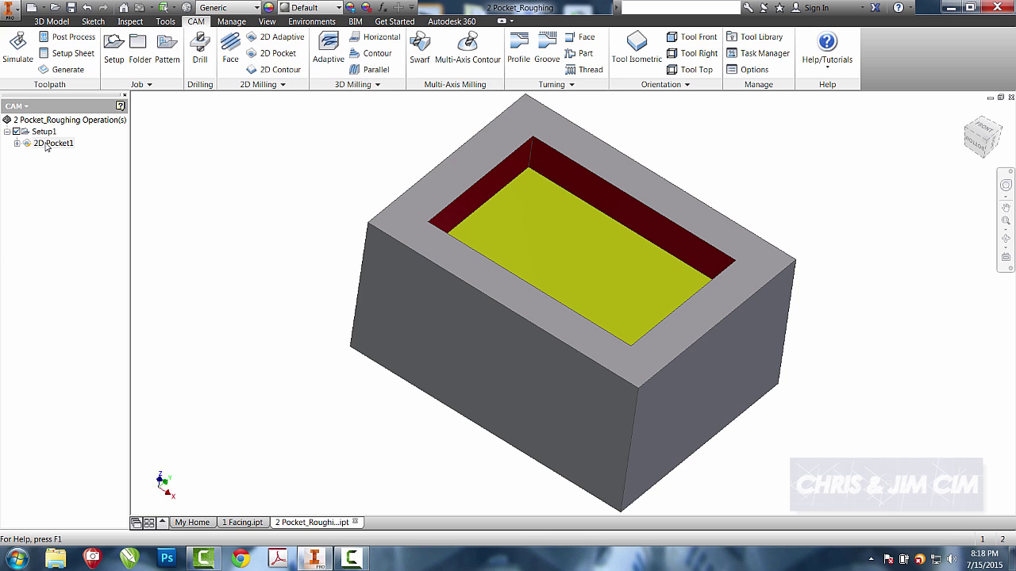
Suppress 2D Pocket1 and confirm clearing its toolpath
right_click(46, 146)
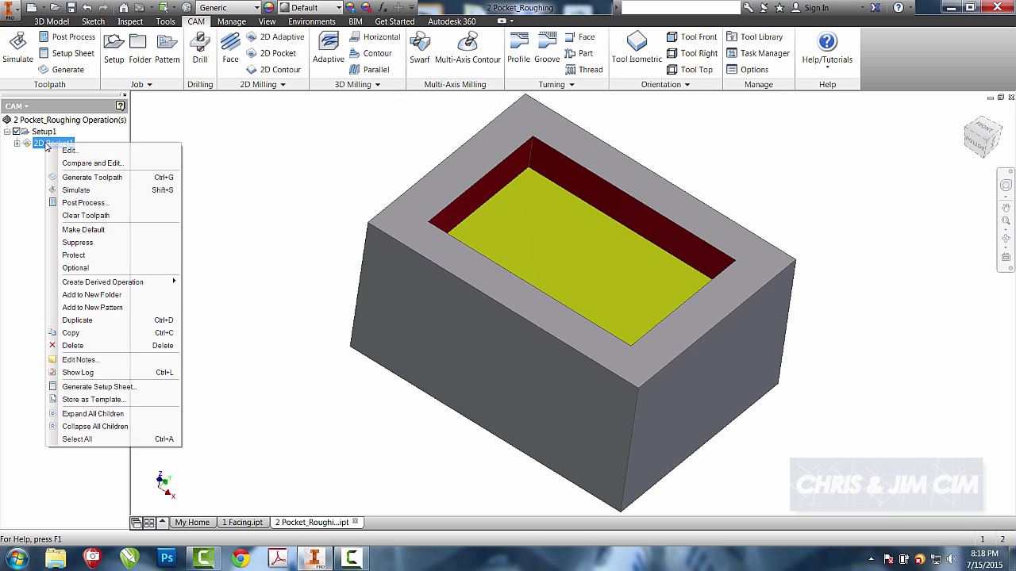
left_click(77, 242)
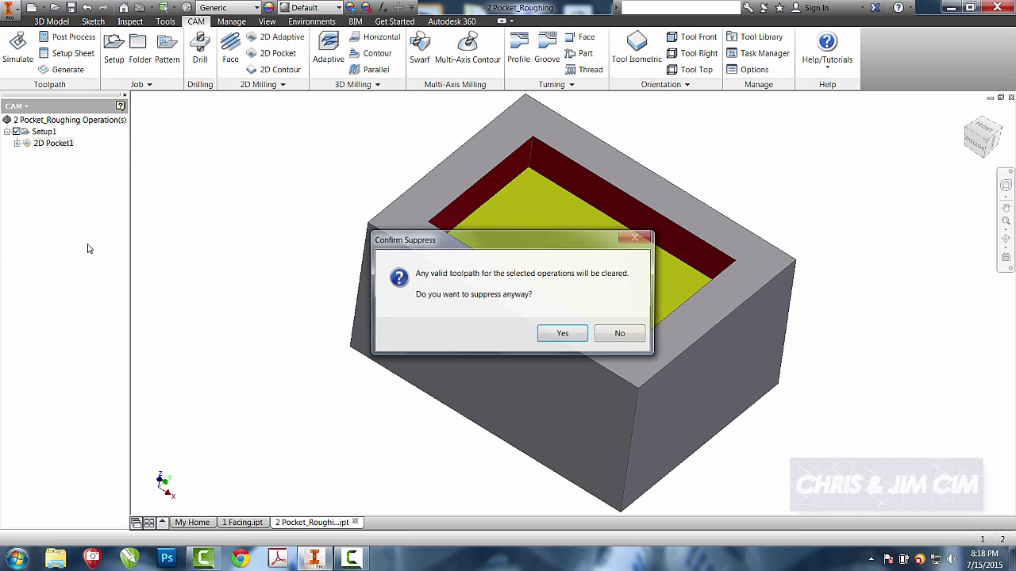
left_click(555, 337)
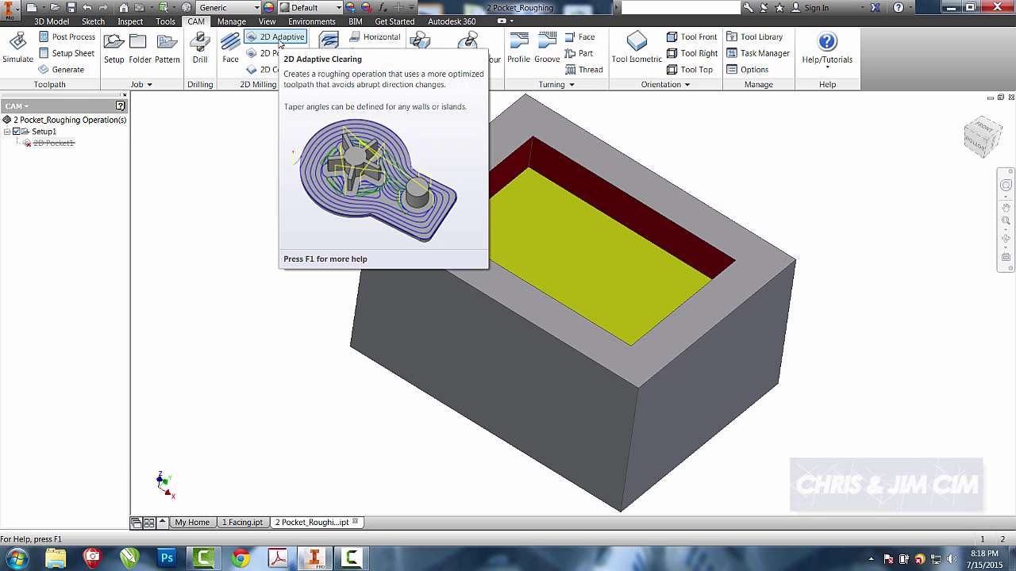
Create a 2D Adaptive operation with the pocket floor as its pocket selection
left_click(279, 40)
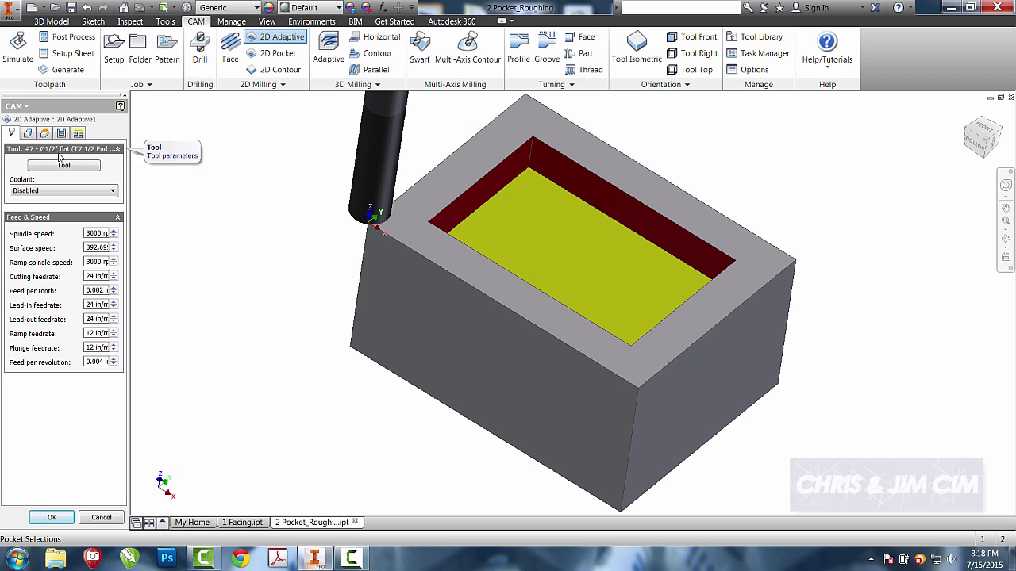
left_click(28, 133)
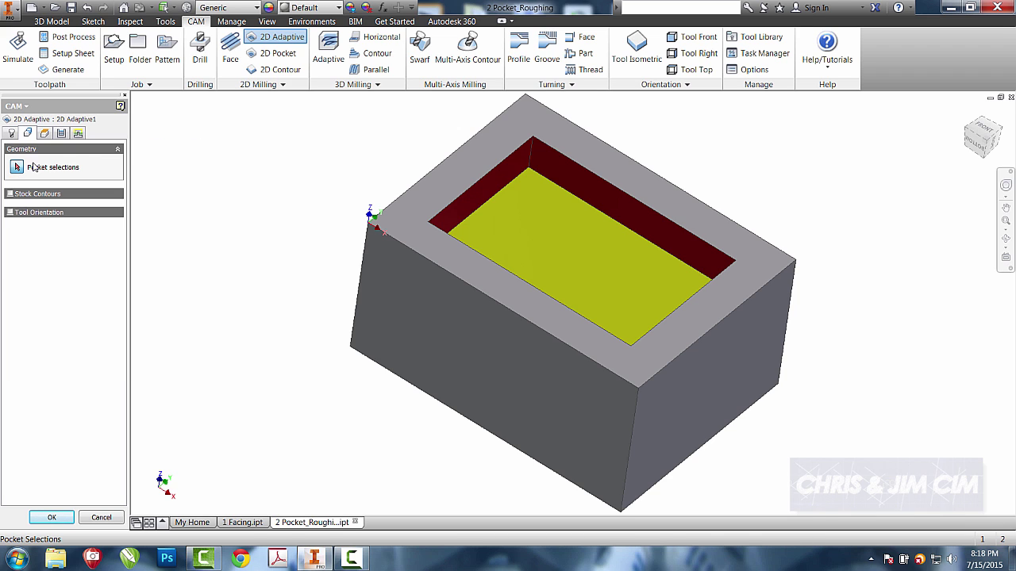
left_click(559, 240)
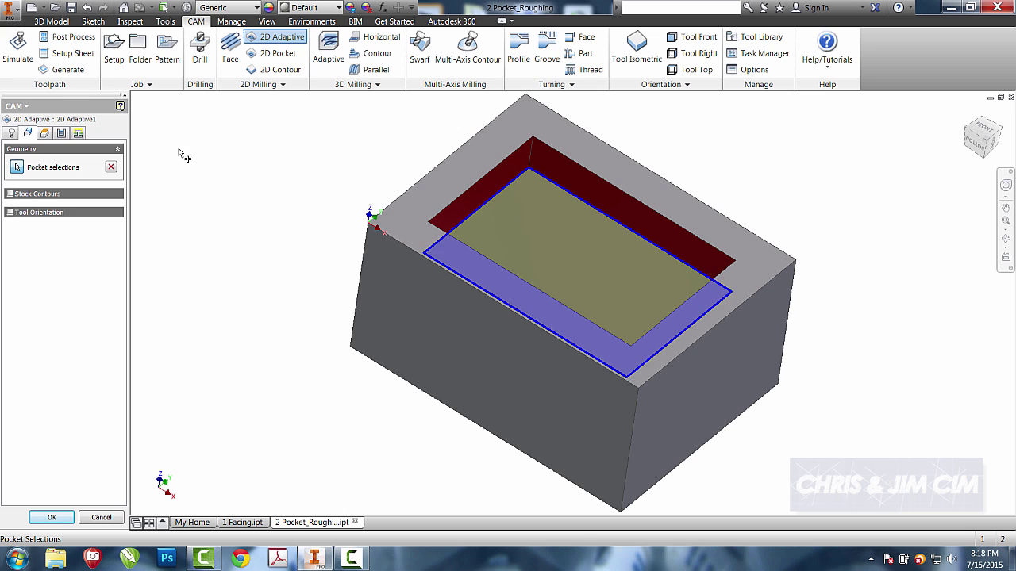
left_click(45, 133)
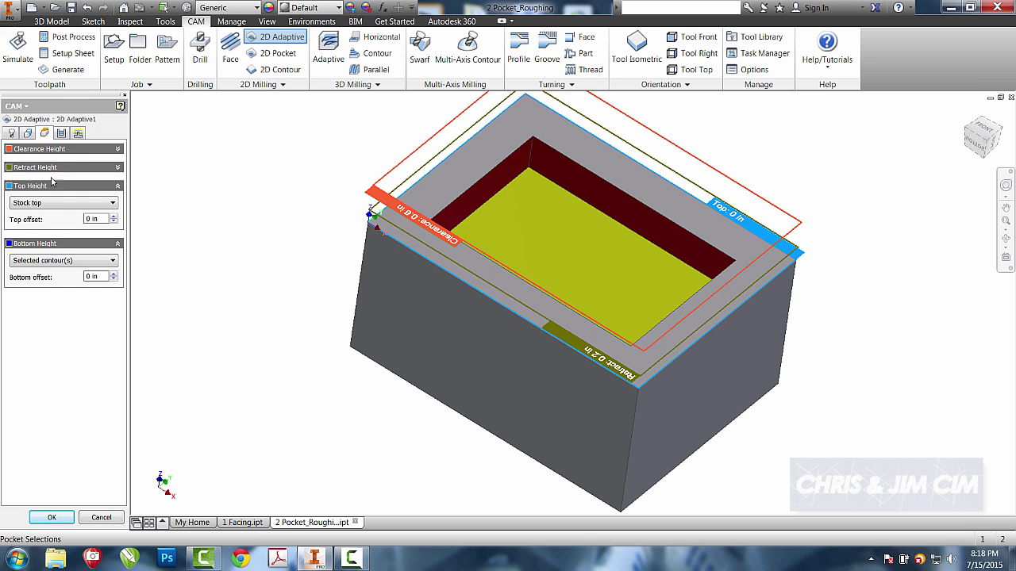
Turn off stock to leave, enable multiple depths with .2 maximum roughing stepdown, and generate the toolpath
left_click(61, 133)
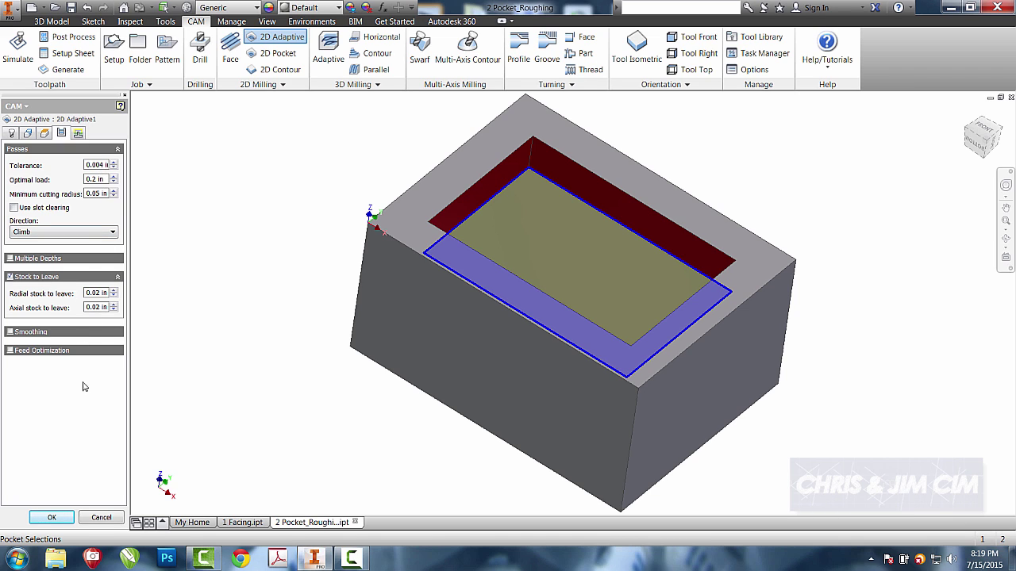
left_click(11, 277)
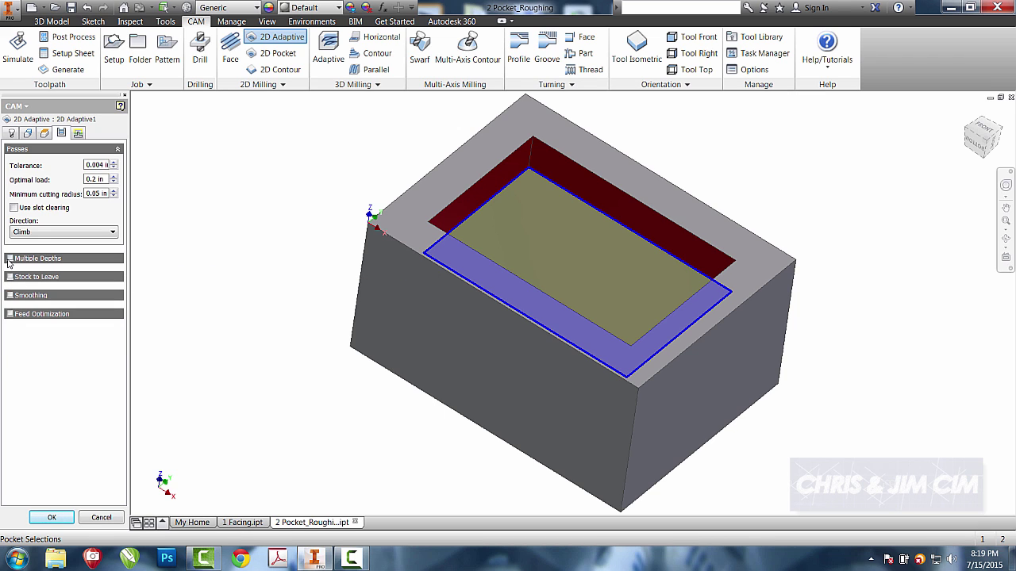
left_click(11, 258)
left_click(88, 275)
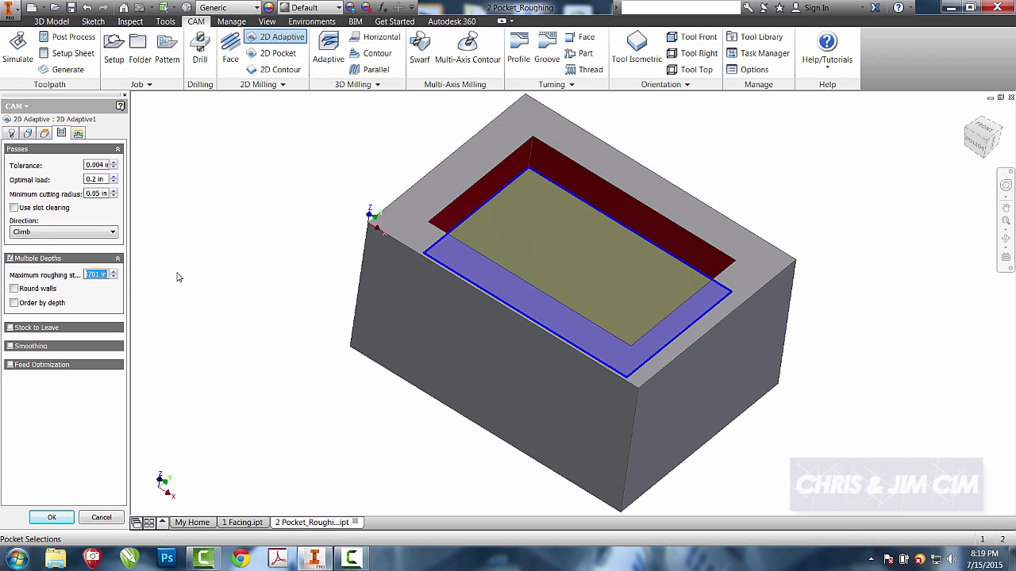
type(".25")
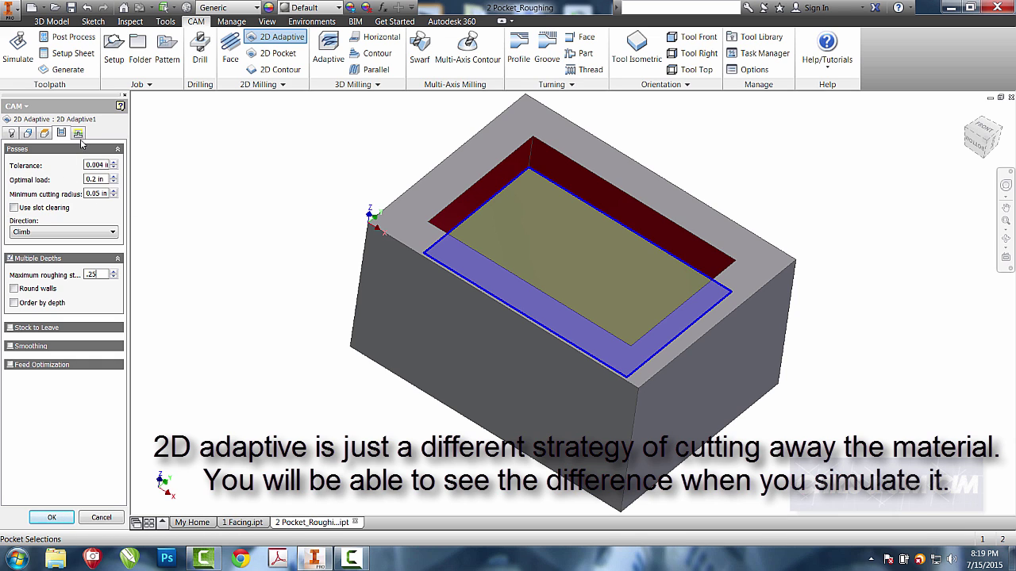
left_click(78, 133)
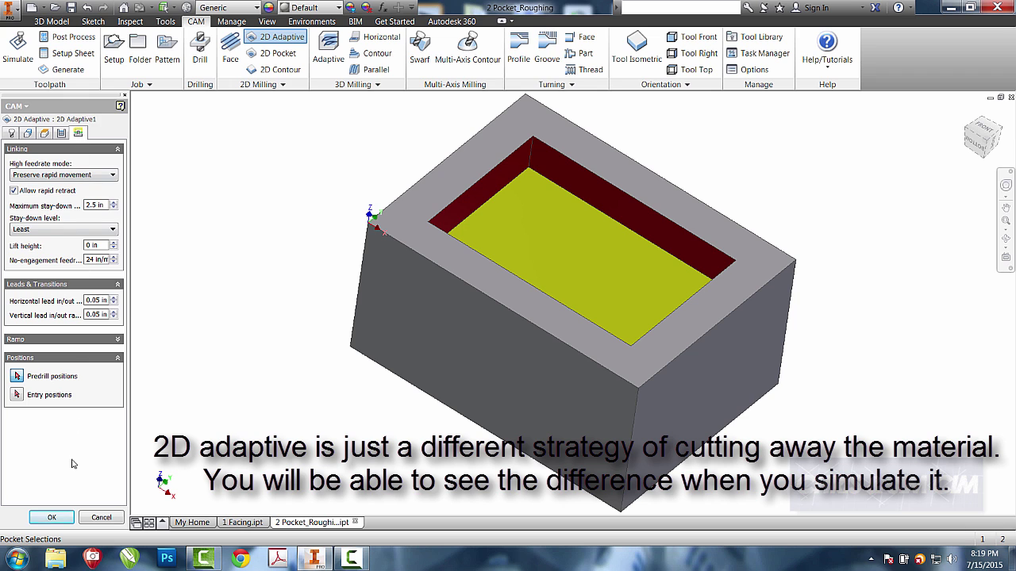
left_click(53, 517)
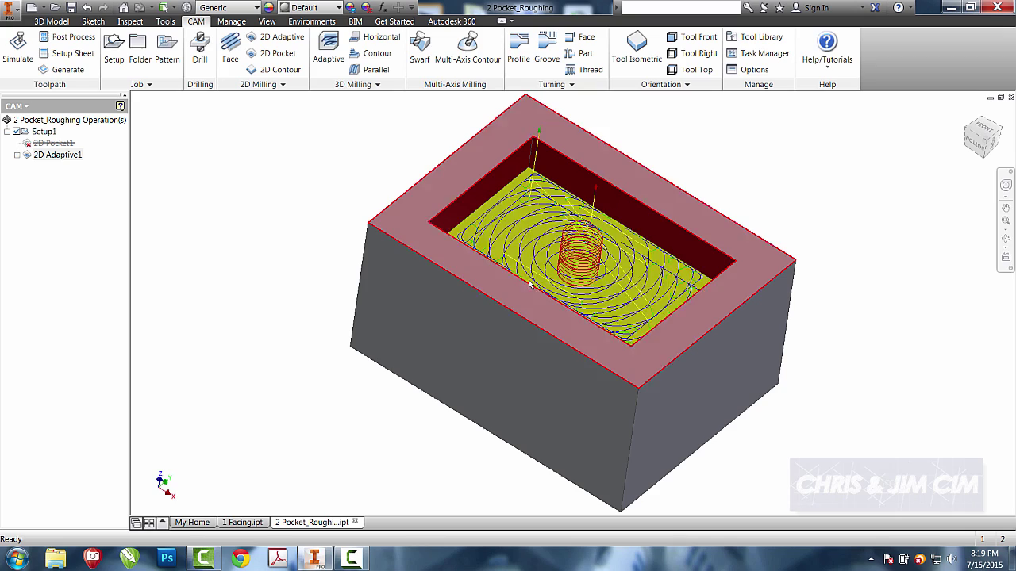
Orbit down into the pocket to inspect 2D Adaptive1's toolpath, then start its simulation
left_click(1004, 238)
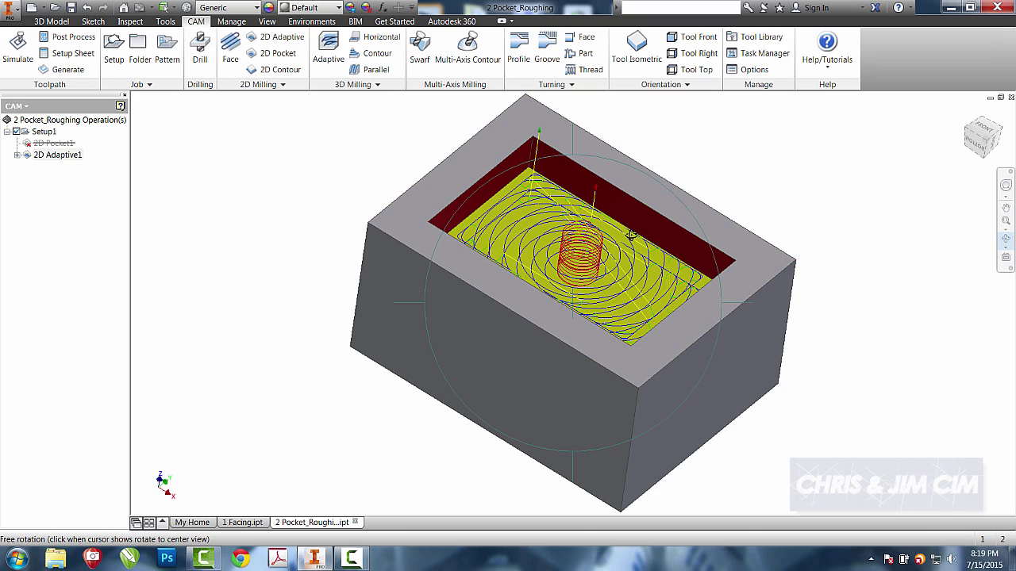
left_click_drag(615, 236, 568, 367)
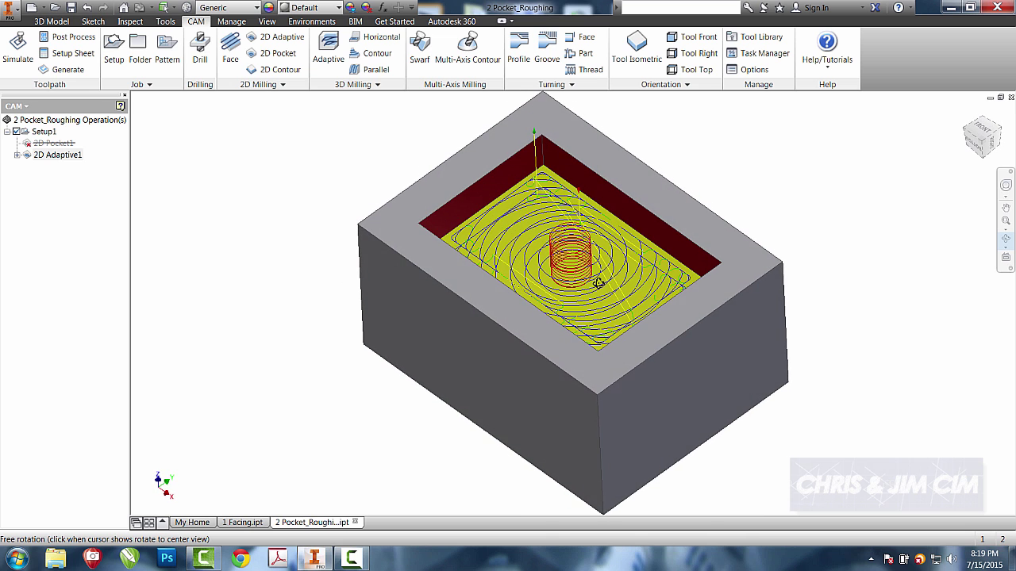
left_click(17, 57)
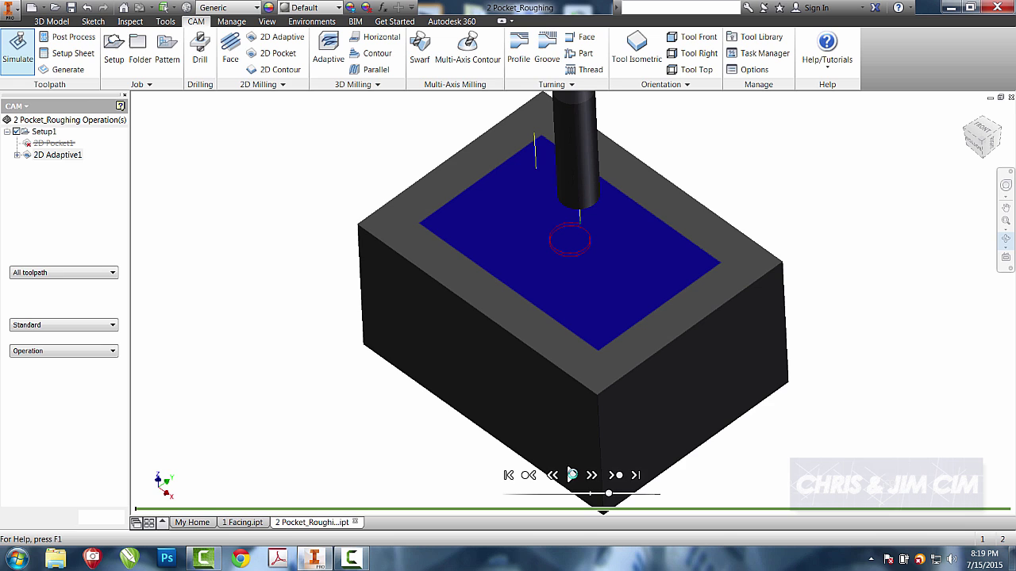
Play the 2D Adaptive1 simulation at higher speed until the pocket is cleared, then close it
left_click(572, 475)
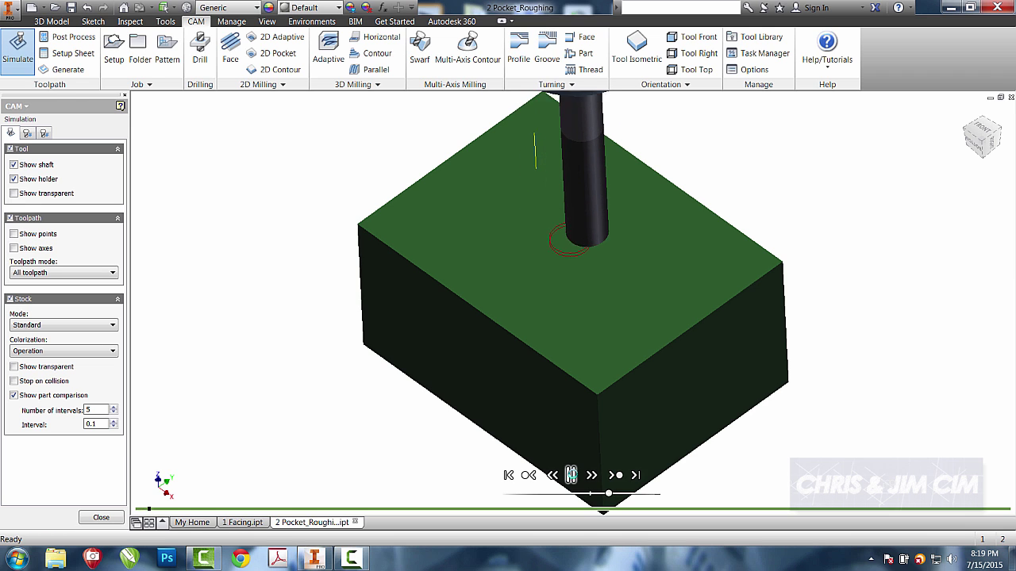
left_click_drag(611, 494, 627, 495)
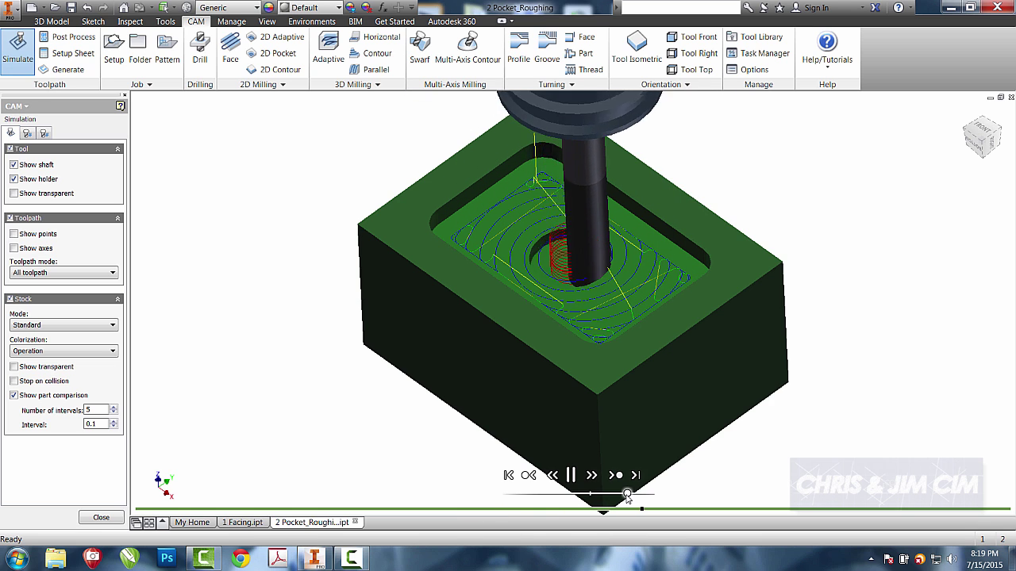
mouse_move(627, 495)
left_mouse_down()
mouse_move(613, 494)
mouse_move(643, 494)
left_mouse_up()
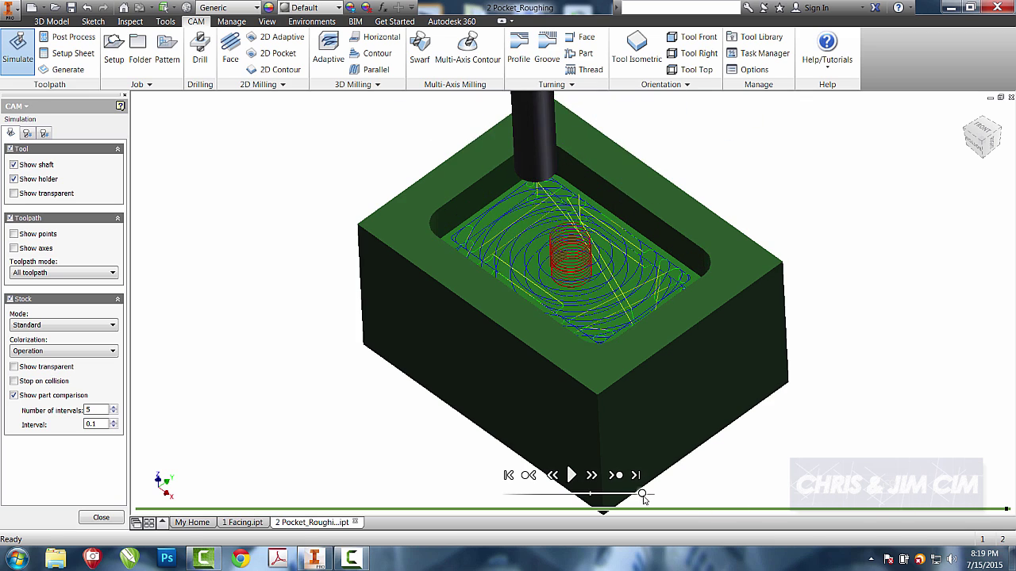
left_click(94, 520)
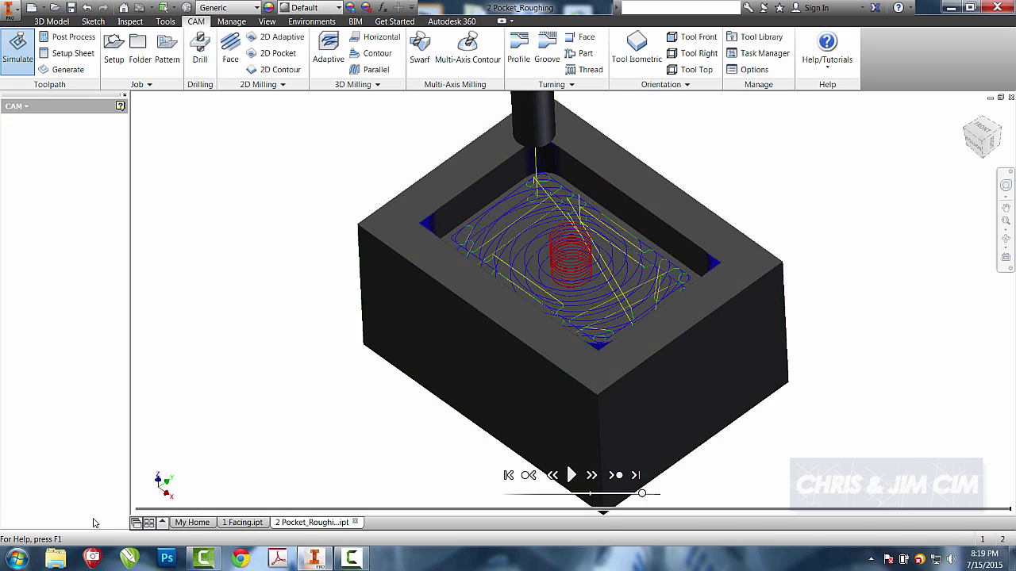